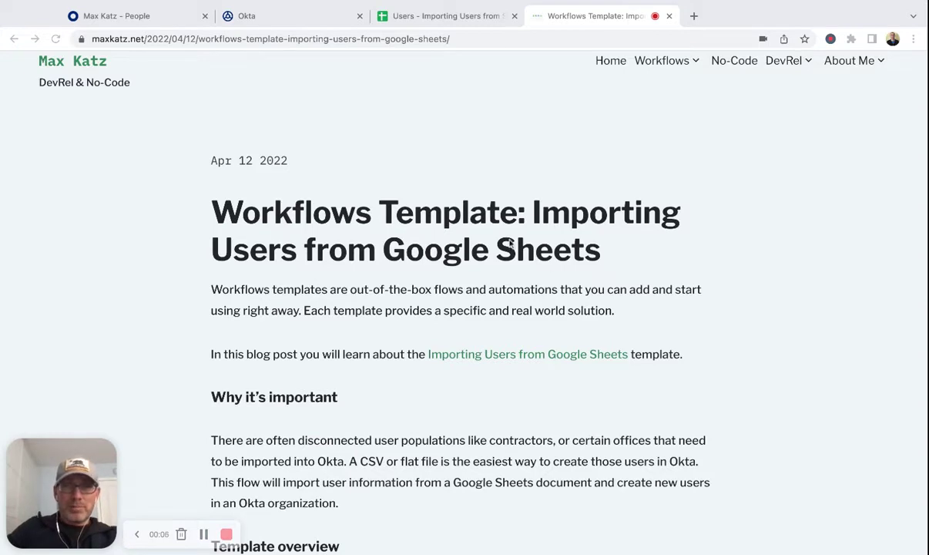
Search Workflows templates for 'impor' and open the Importing Users from Google Sheets template
{"action": "left_click", "coordinate": [603, 532]}
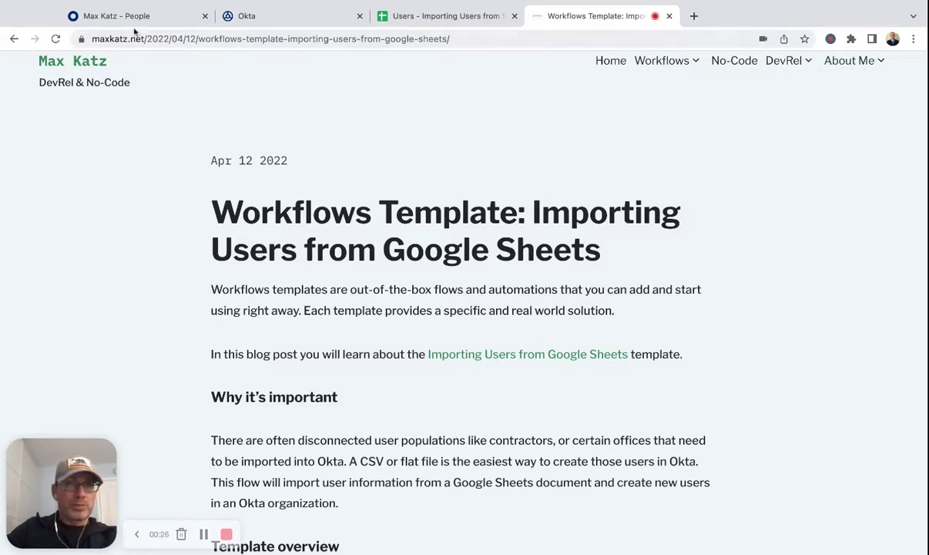
{"action": "left_click", "coordinate": [269, 17]}
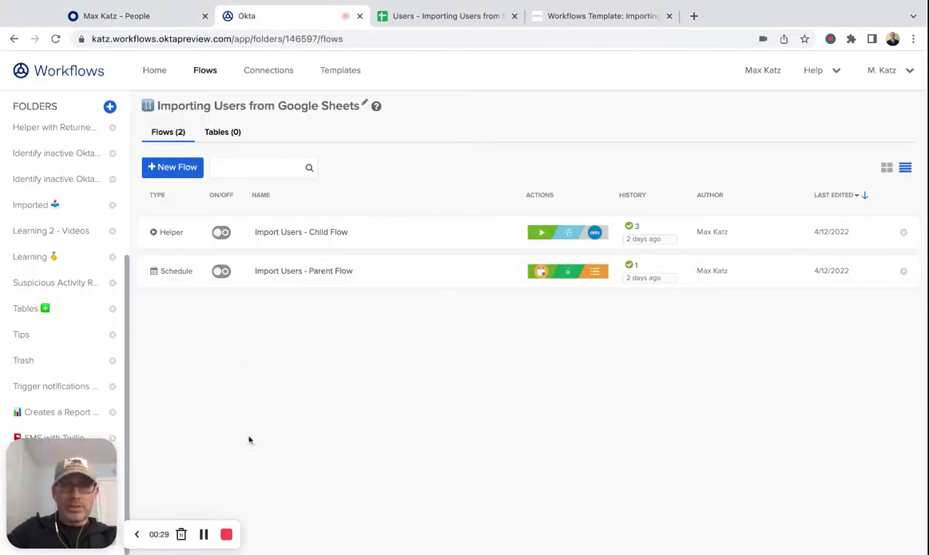
{"action": "left_click", "coordinate": [136, 534]}
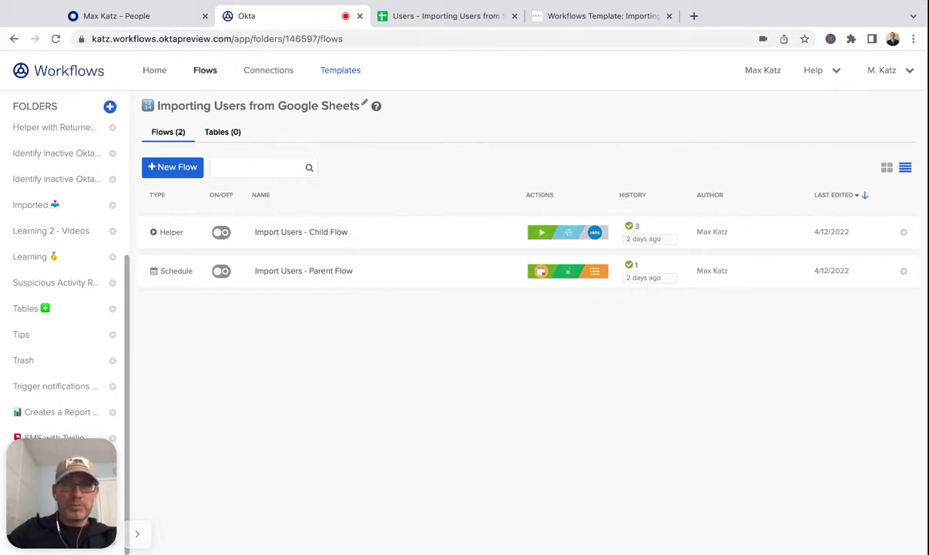
{"action": "left_click", "coordinate": [342, 74]}
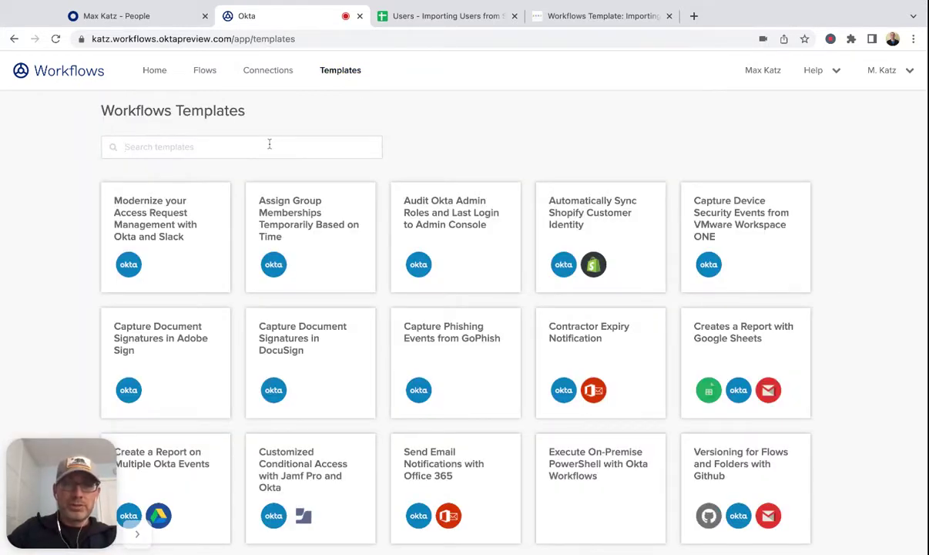
{"action": "type", "text": "impor"}
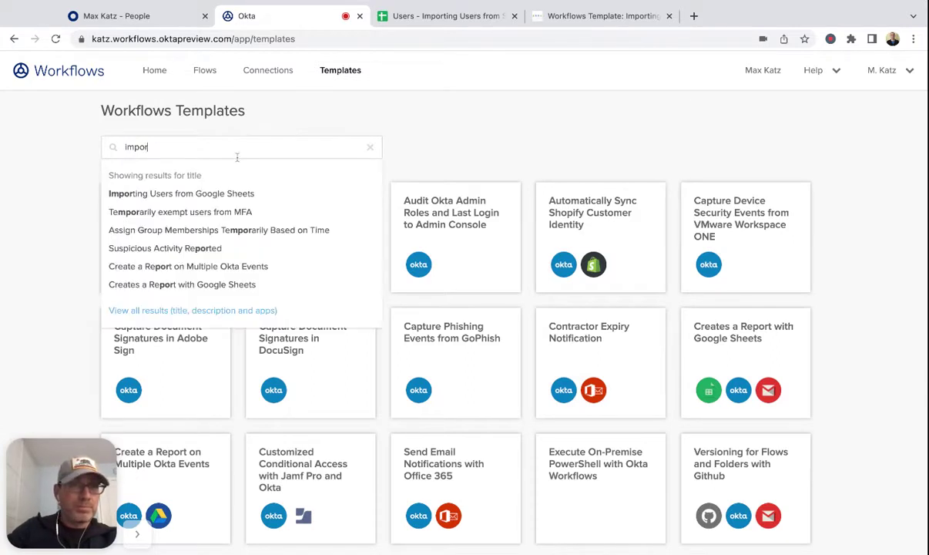
{"action": "left_click", "coordinate": [198, 195]}
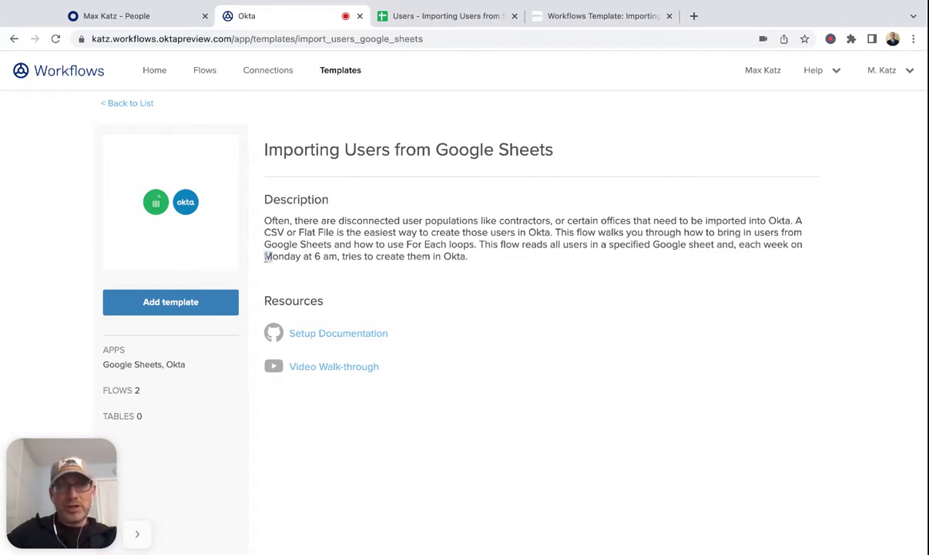
{"action": "left_click_drag", "start_coordinate": [265, 256], "coordinate": [329, 257]}
{"action": "left_click", "coordinate": [390, 291]}
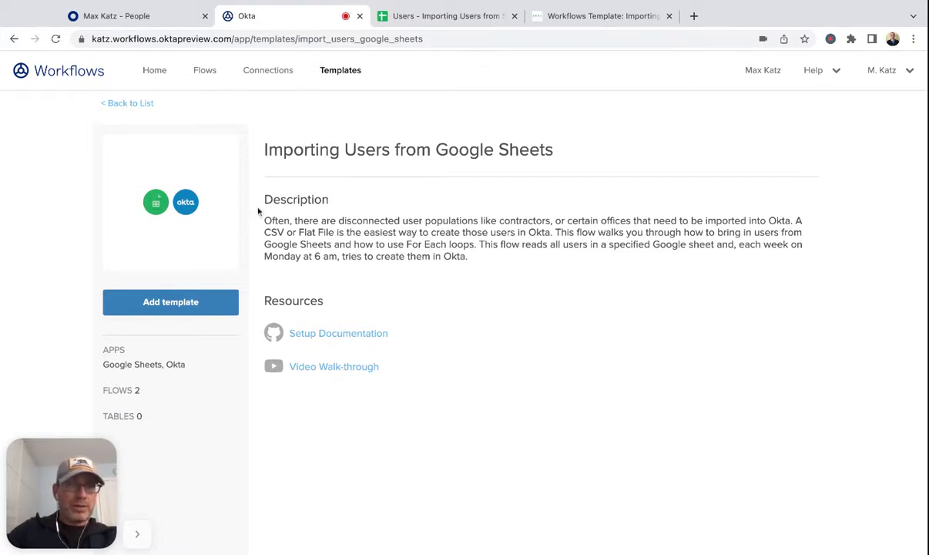
Add the template to the workspace as a folder holding its Parent and Child flows
{"action": "left_click", "coordinate": [181, 308]}
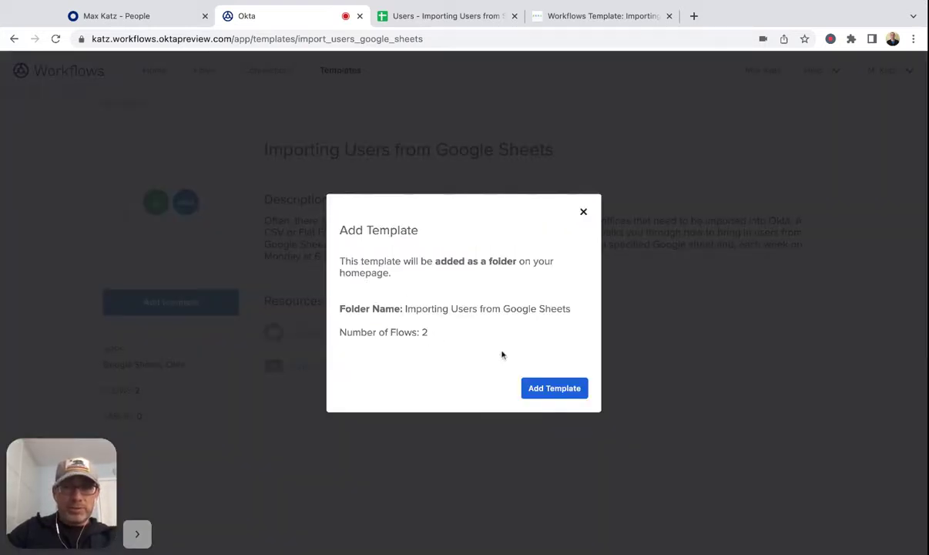
{"action": "left_click", "coordinate": [553, 387]}
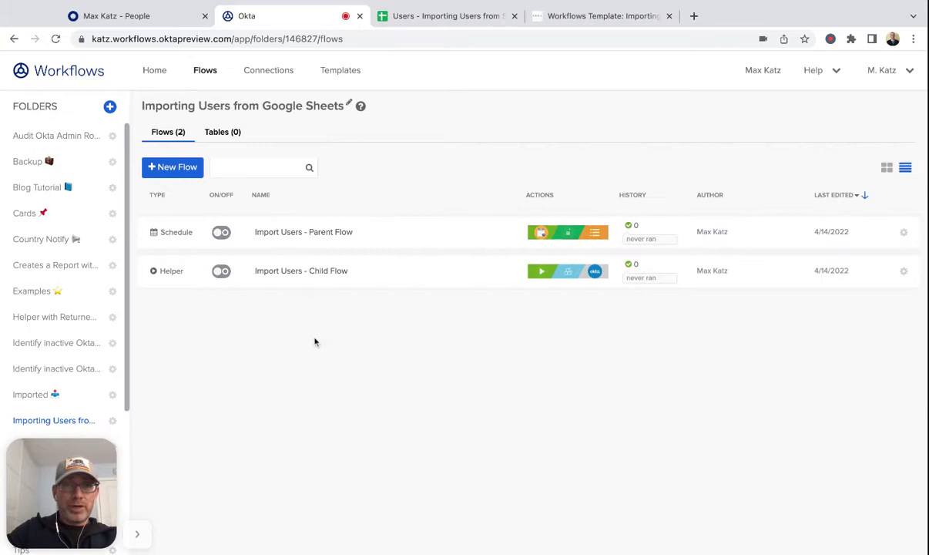
Open Import Users - Parent Flow and review its weekly Monday 6 AM schedule unchanged
{"action": "left_click", "coordinate": [327, 232]}
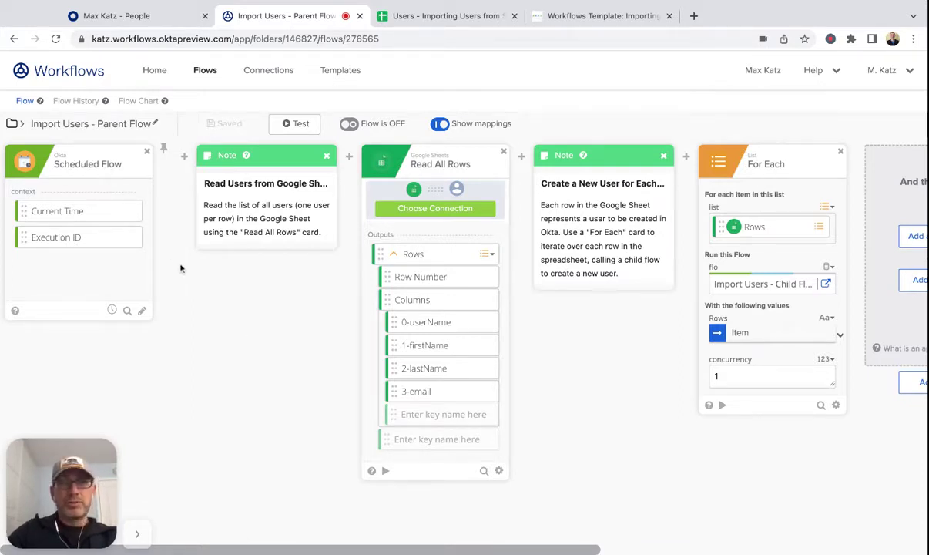
{"action": "left_click", "coordinate": [112, 311]}
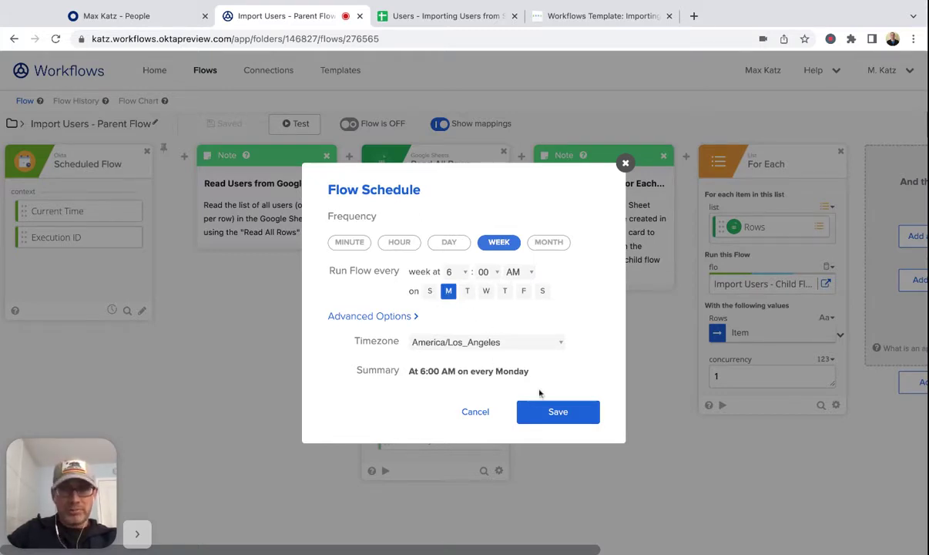
{"action": "left_click", "coordinate": [476, 412]}
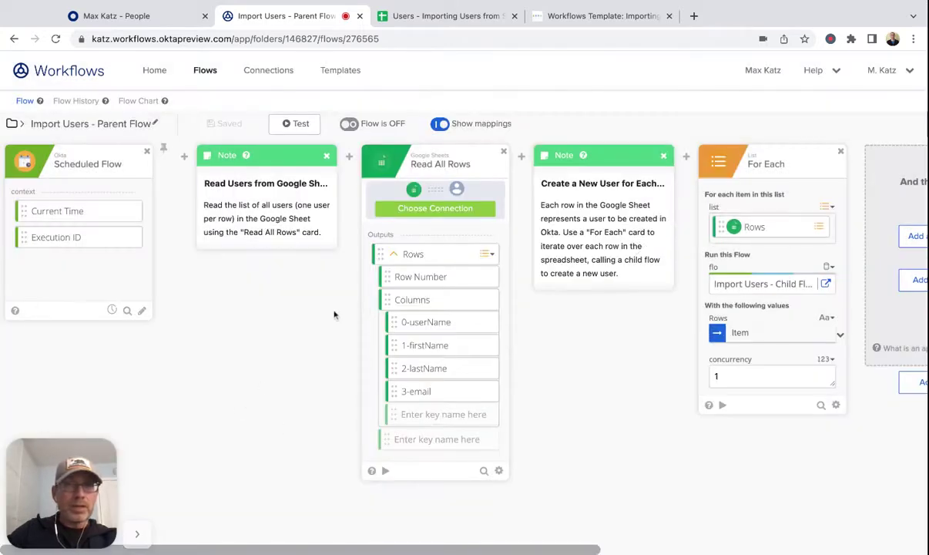
{"action": "scroll", "coordinate": [335, 313], "scroll_direction": "right", "scroll_amount": 3}
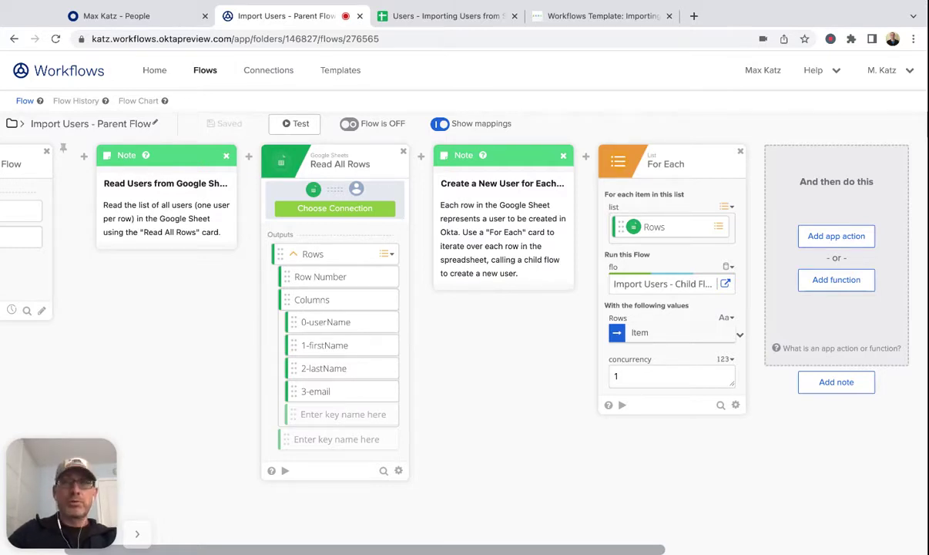
Connect the Read All Rows card to the Google Sheets (Okta) connection
{"action": "left_click", "coordinate": [347, 210]}
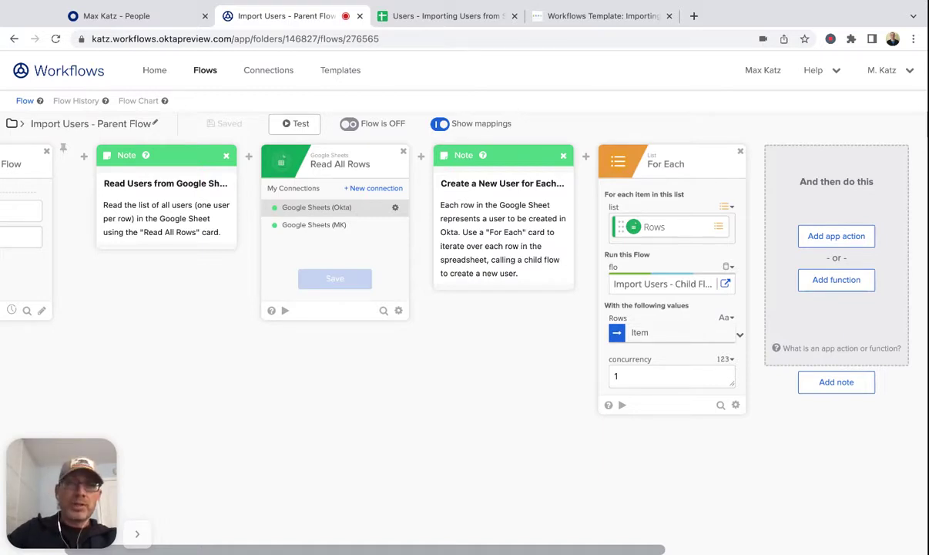
{"action": "left_click", "coordinate": [311, 207]}
{"action": "left_click", "coordinate": [336, 283]}
{"action": "left_click", "coordinate": [336, 283]}
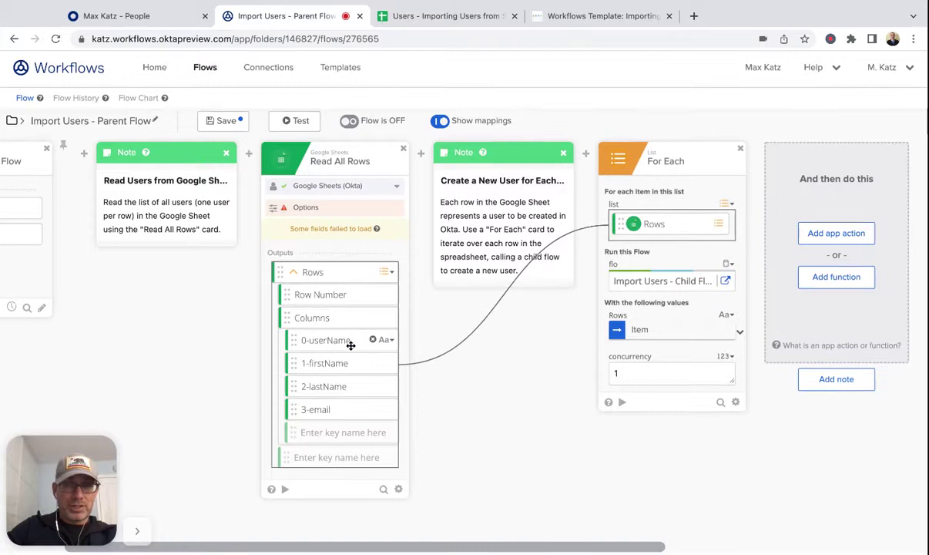
{"action": "mouse_move", "coordinate": [398, 492]}
{"action": "left_click", "coordinate": [425, 425]}
{"action": "left_click", "coordinate": [334, 498]}
Point Read All Rows at Sheet1 of the Users import spreadsheet, keeping all columns as outputs
{"action": "left_click", "coordinate": [303, 210]}
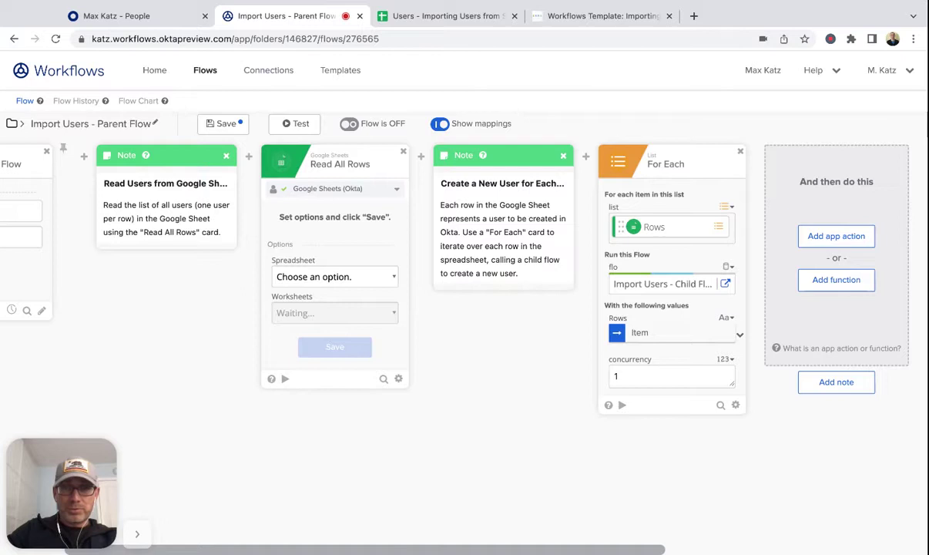
{"action": "left_click", "coordinate": [330, 320]}
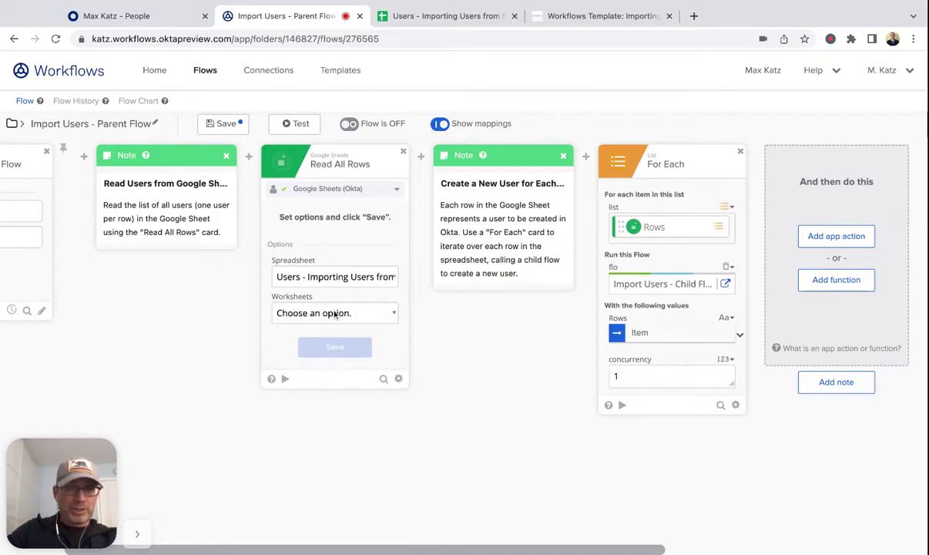
{"action": "left_click", "coordinate": [335, 314]}
{"action": "left_click", "coordinate": [324, 330]}
{"action": "left_click", "coordinate": [346, 349]}
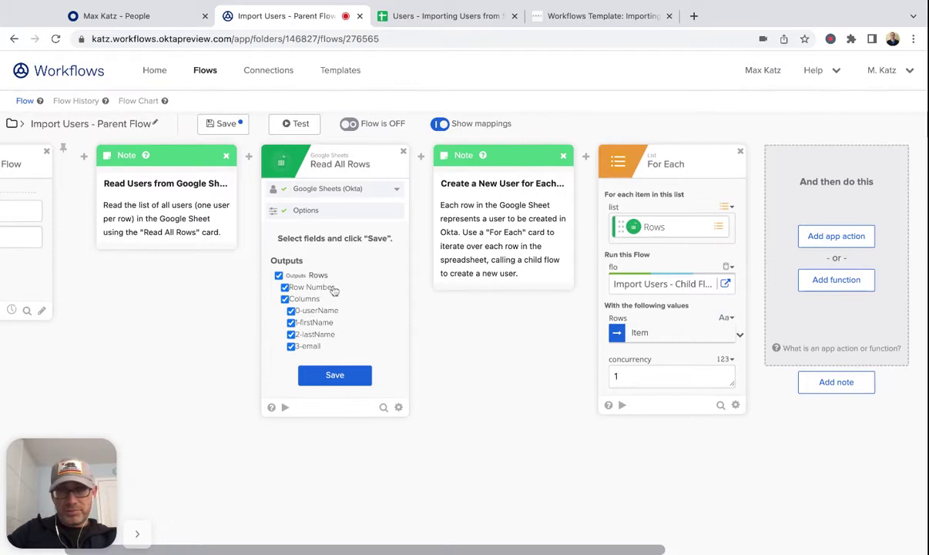
{"action": "left_click", "coordinate": [335, 375]}
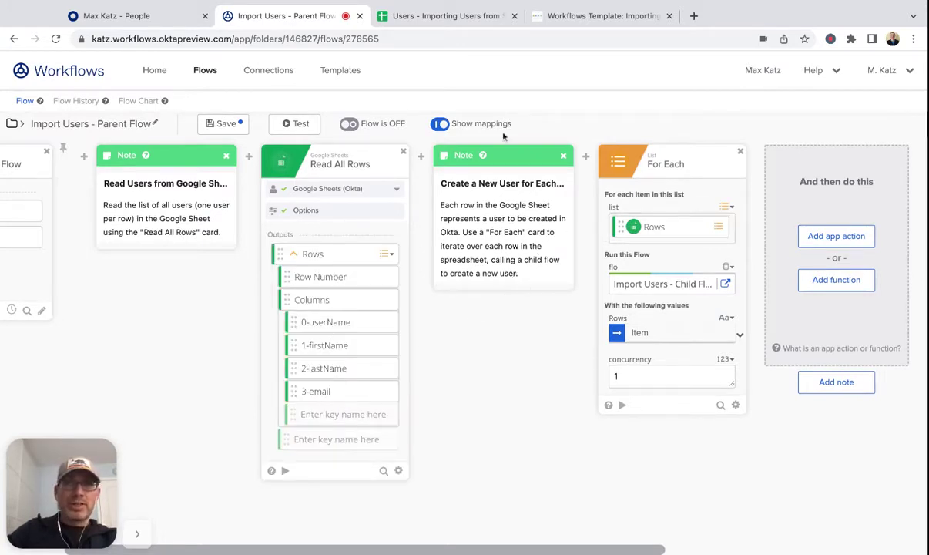
{"action": "left_click", "coordinate": [447, 17]}
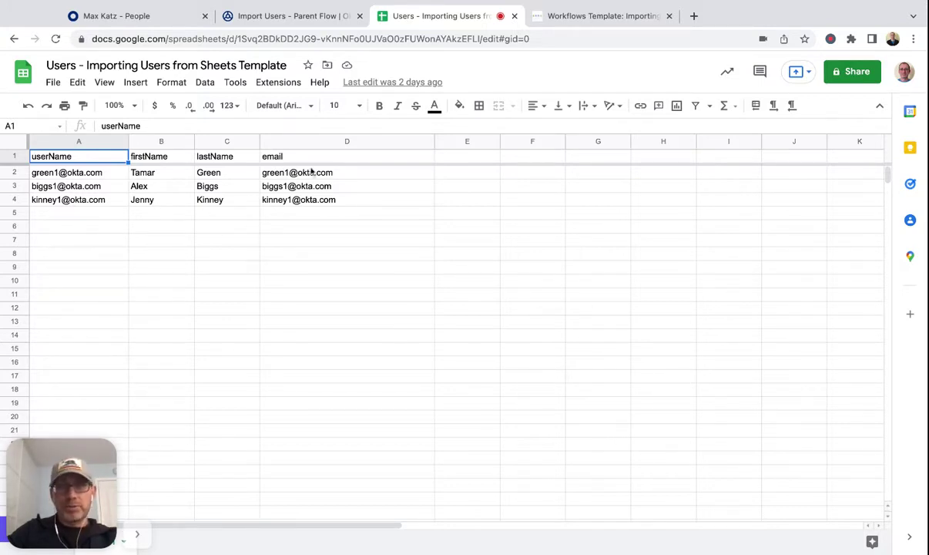
{"action": "left_click", "coordinate": [316, 16]}
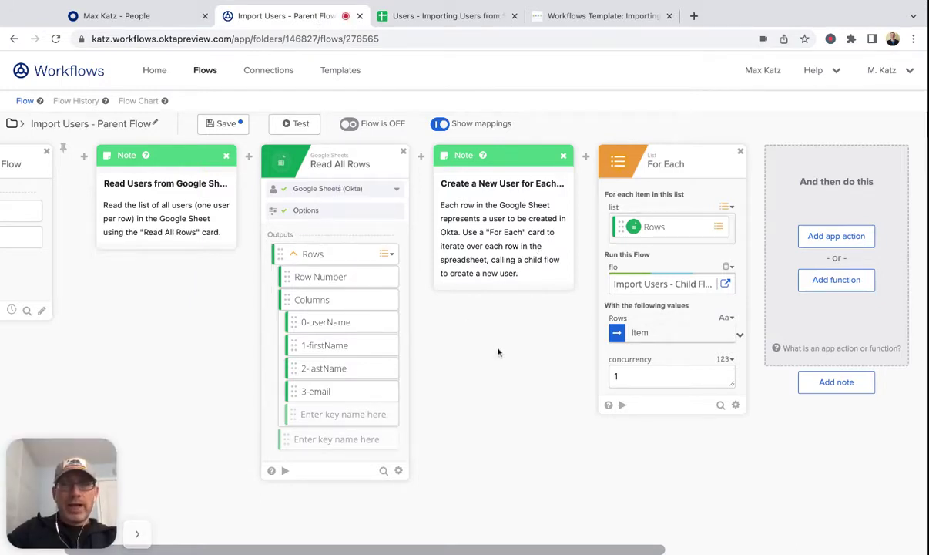
{"action": "scroll", "coordinate": [498, 352], "scroll_direction": "right", "scroll_amount": 3}
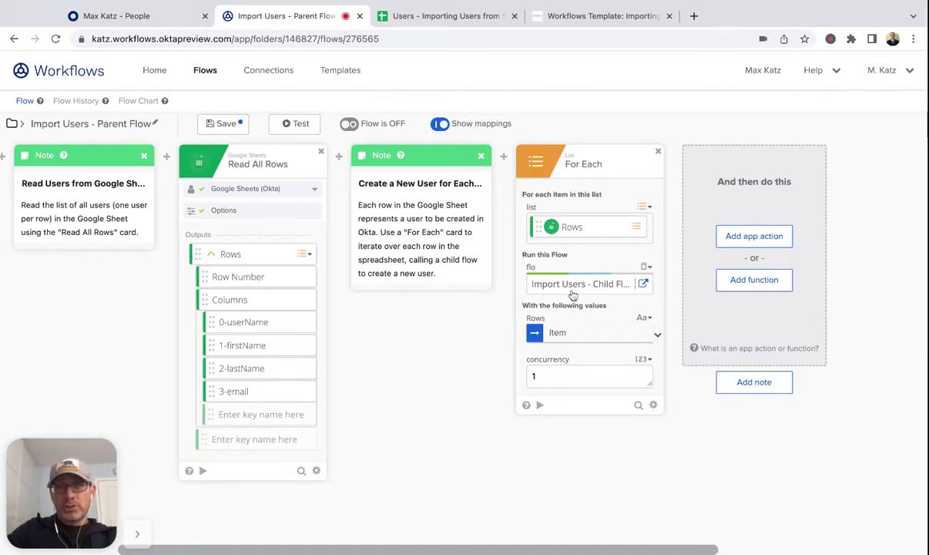
{"action": "mouse_move", "coordinate": [582, 236]}
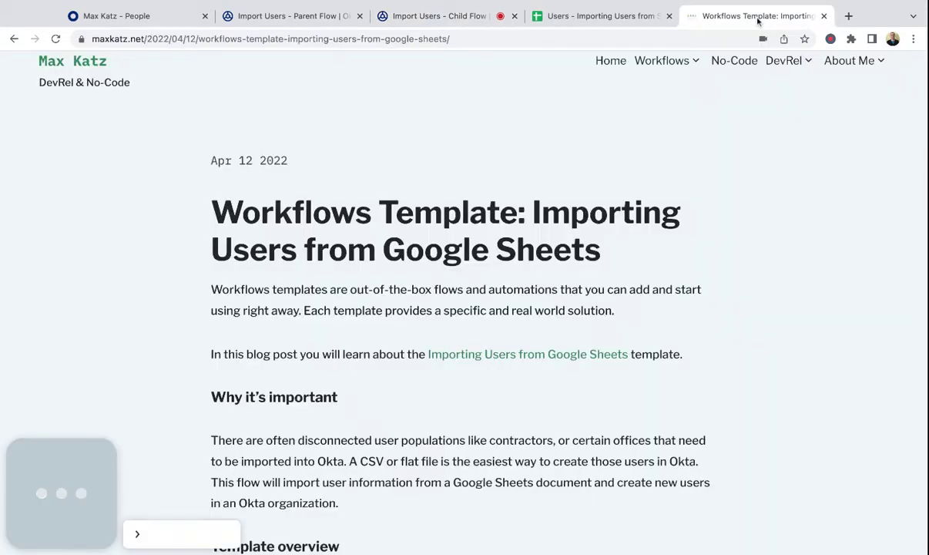
Switch to the maxkatz.net blog post describing the Importing Users template
{"action": "left_click", "coordinate": [714, 17]}
Scroll the blog post down to the child flow's steps and the flow chart
{"action": "scroll", "coordinate": [607, 220], "scroll_direction": "down", "scroll_amount": 10}
{"action": "scroll", "coordinate": [608, 221], "scroll_direction": "down", "scroll_amount": 15}
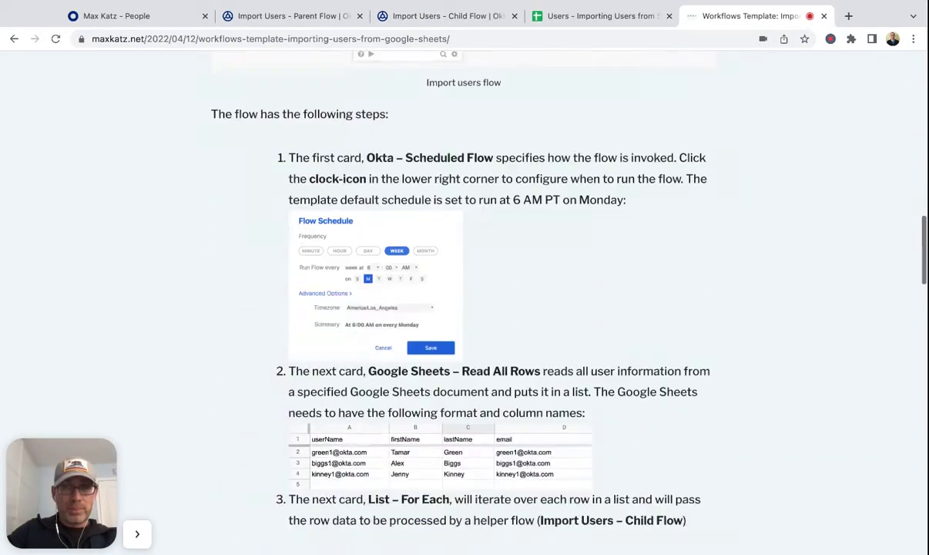
{"action": "scroll", "coordinate": [607, 220], "scroll_direction": "down", "scroll_amount": 1}
{"action": "scroll", "coordinate": [607, 221], "scroll_direction": "up", "scroll_amount": 5}
{"action": "scroll", "coordinate": [607, 220], "scroll_direction": "down", "scroll_amount": 6}
{"action": "scroll", "coordinate": [346, 268], "scroll_direction": "down", "scroll_amount": 7}
{"action": "scroll", "coordinate": [347, 267], "scroll_direction": "up", "scroll_amount": 4}
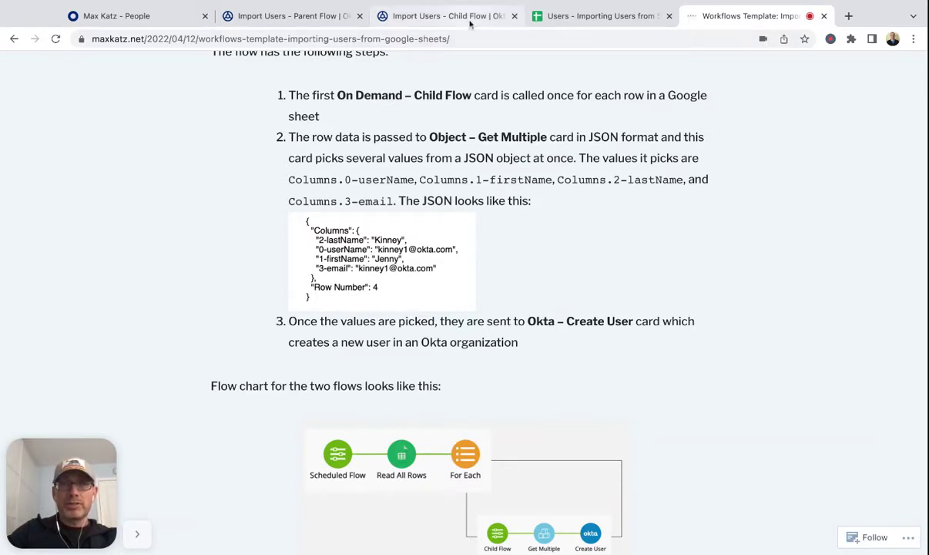
Set the child flow's Create User card to Okta Preview, creating users without Credentials
{"action": "left_click", "coordinate": [437, 15]}
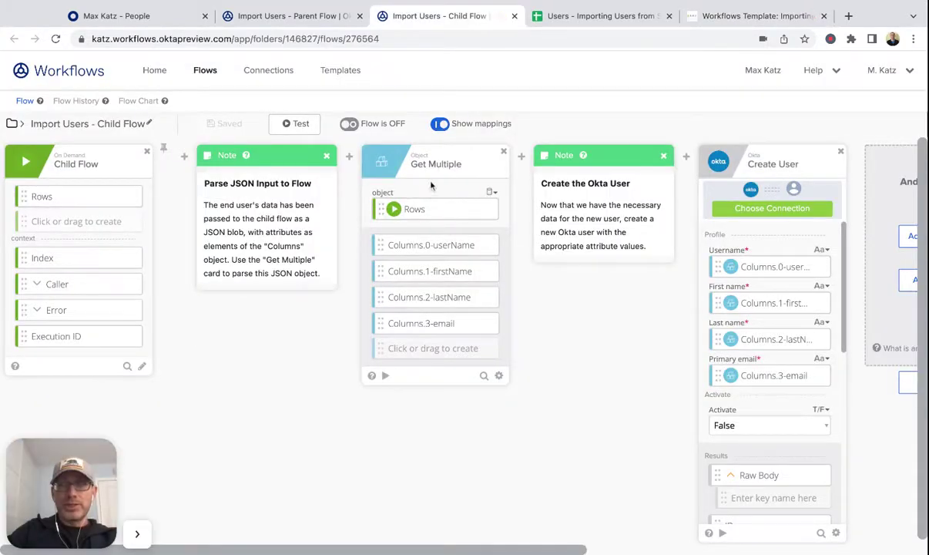
{"action": "mouse_move", "coordinate": [420, 303]}
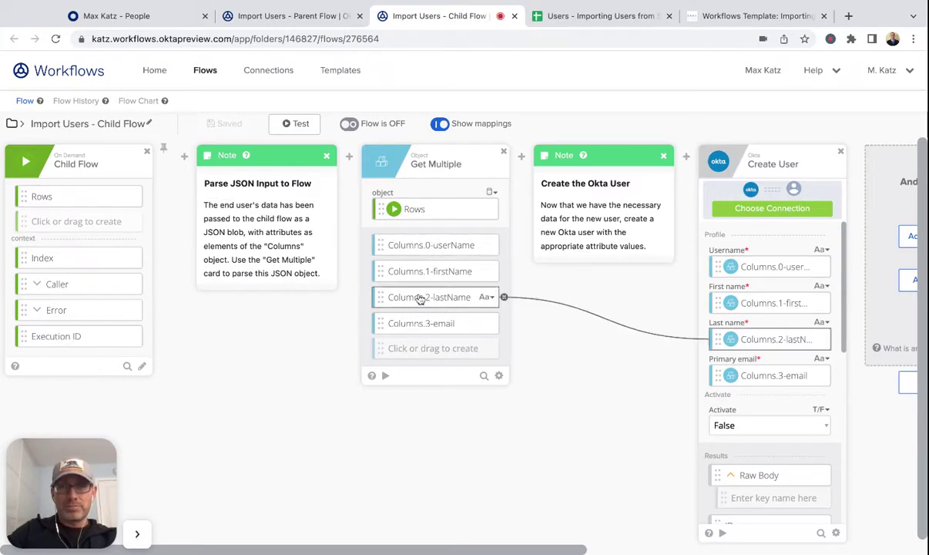
{"action": "mouse_move", "coordinate": [414, 273]}
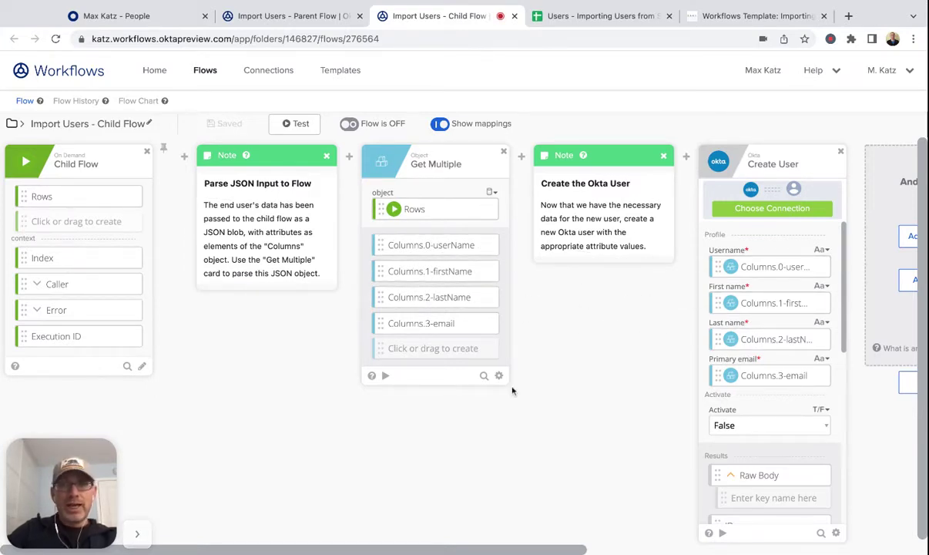
{"action": "scroll", "coordinate": [509, 385], "scroll_direction": "right", "scroll_amount": 3}
{"action": "scroll", "coordinate": [509, 389], "scroll_direction": "right", "scroll_amount": 2}
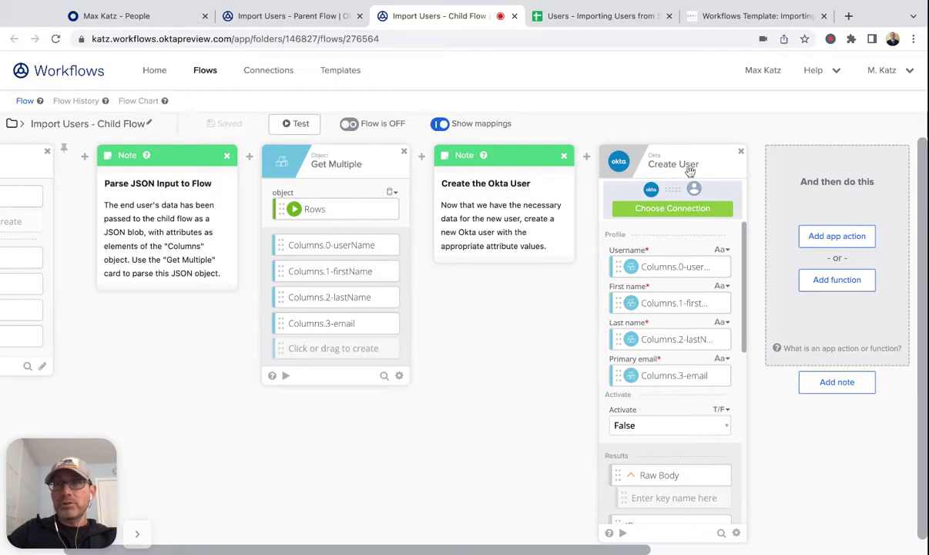
{"action": "left_click", "coordinate": [682, 211]}
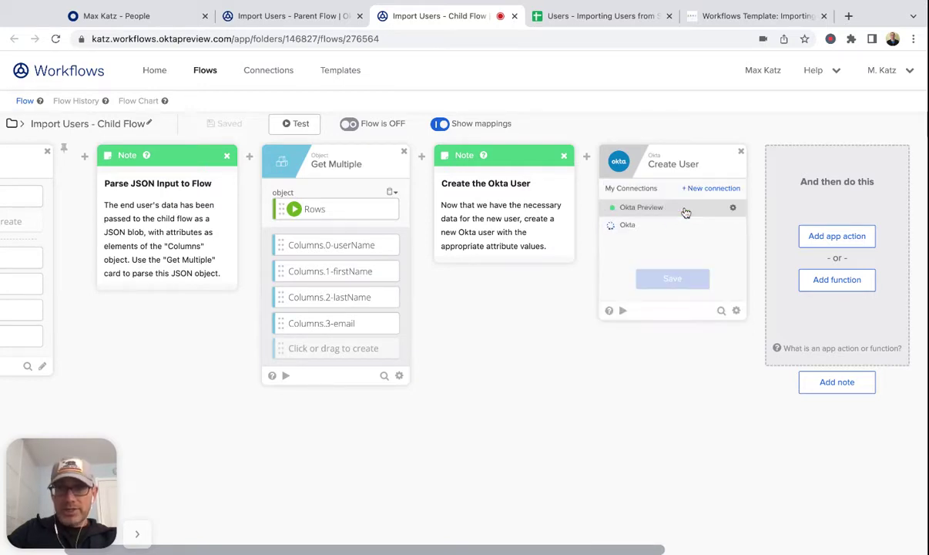
{"action": "left_click", "coordinate": [661, 209]}
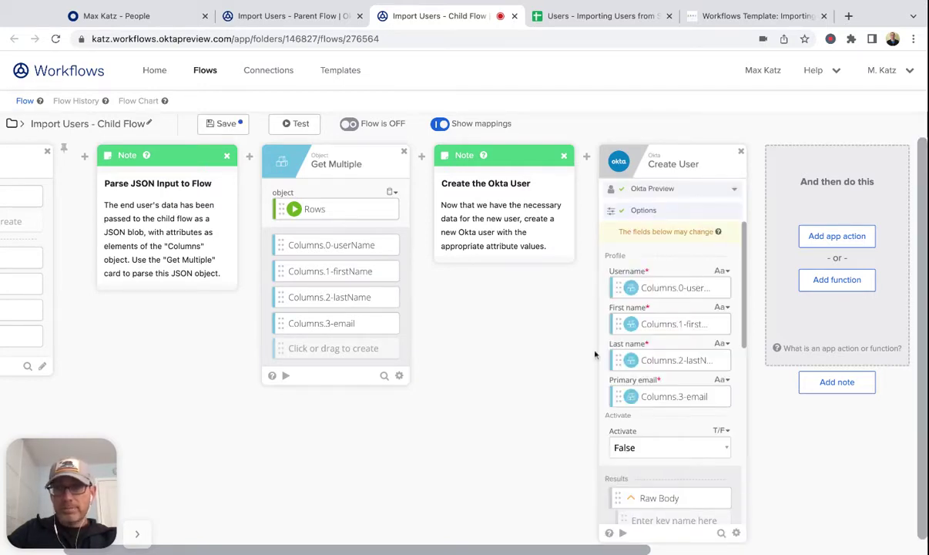
{"action": "scroll", "coordinate": [670, 270], "scroll_direction": "down", "scroll_amount": 1}
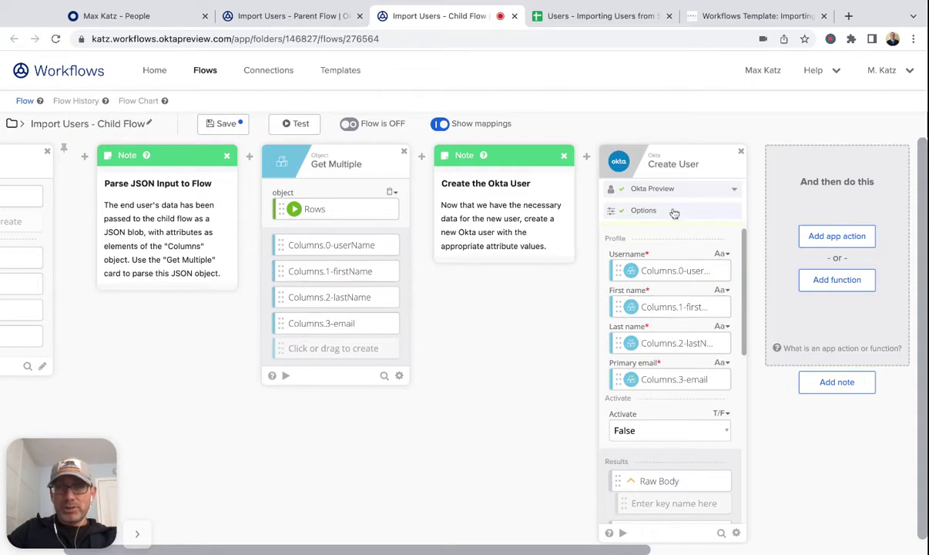
{"action": "left_click", "coordinate": [637, 209]}
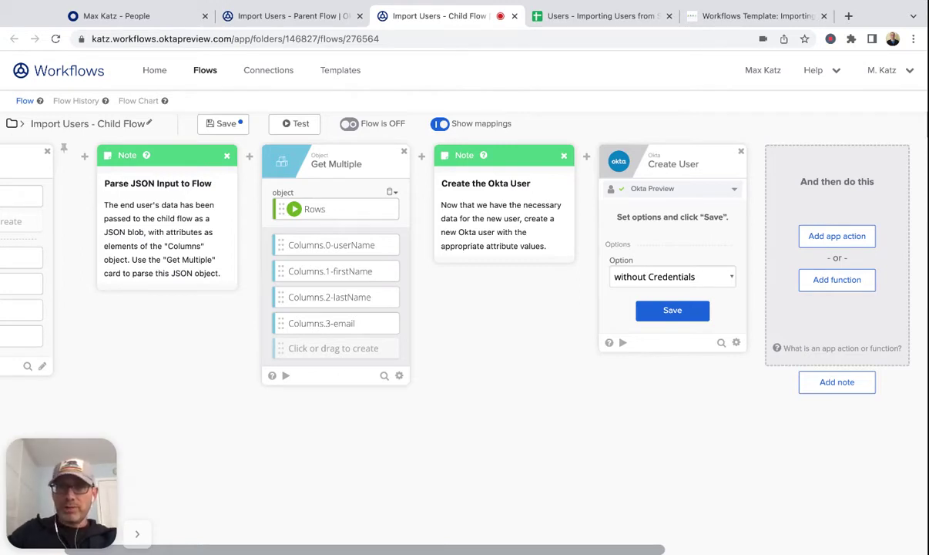
{"action": "left_click", "coordinate": [673, 310]}
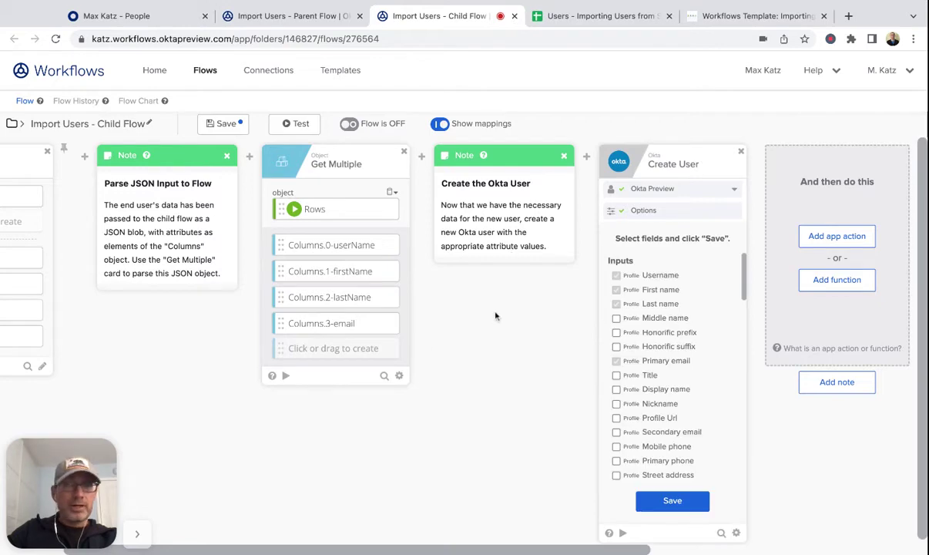
Save Import Users - Child Flow with the default user fields and switch it on
{"action": "left_click", "coordinate": [222, 124]}
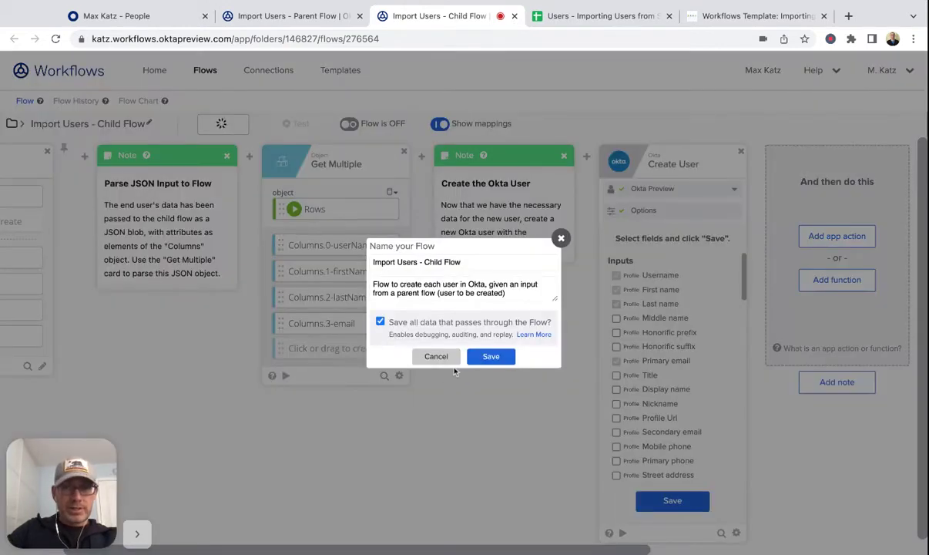
{"action": "left_click", "coordinate": [491, 357]}
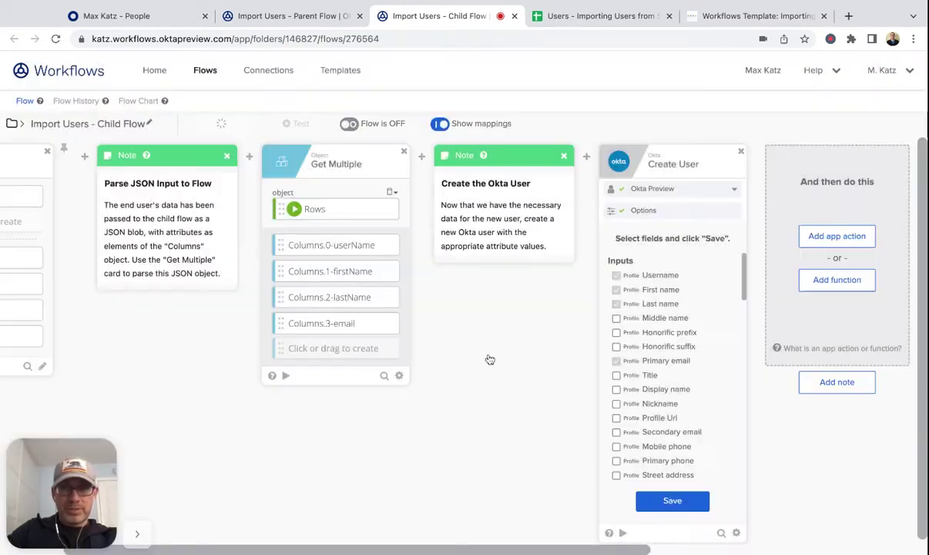
{"action": "left_click", "coordinate": [670, 500]}
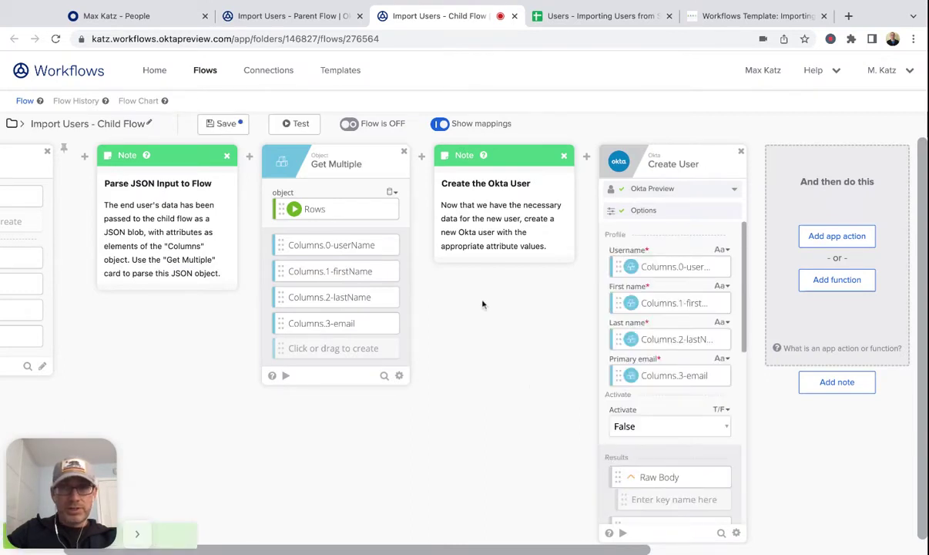
{"action": "left_click", "coordinate": [222, 128]}
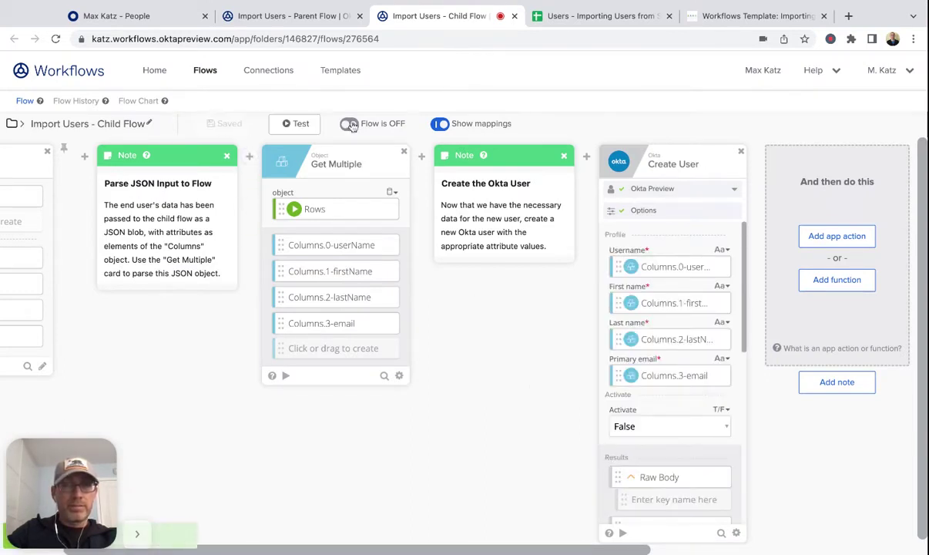
{"action": "left_click", "coordinate": [351, 126]}
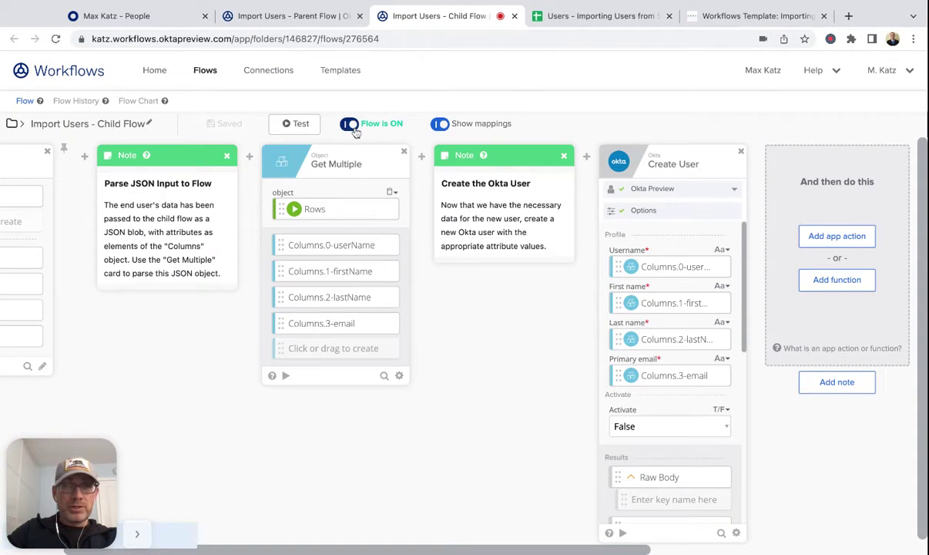
Save Import Users - Parent Flow from its open editor tab
{"action": "left_click", "coordinate": [205, 70]}
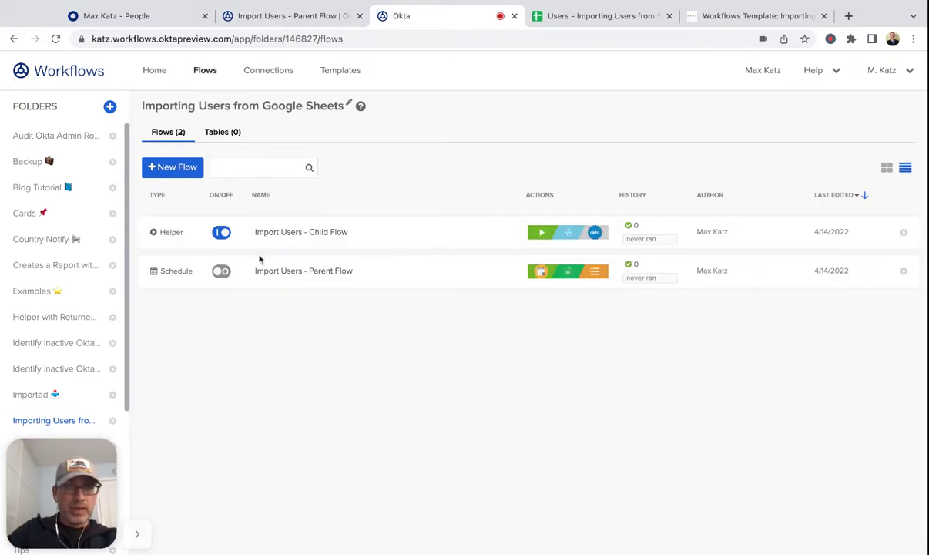
{"action": "left_click", "coordinate": [225, 276]}
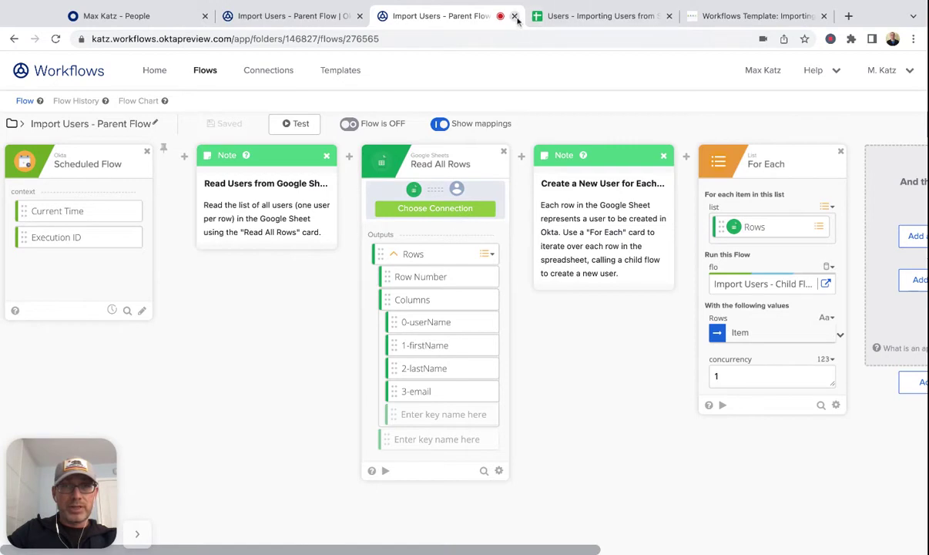
{"action": "left_click", "coordinate": [202, 71]}
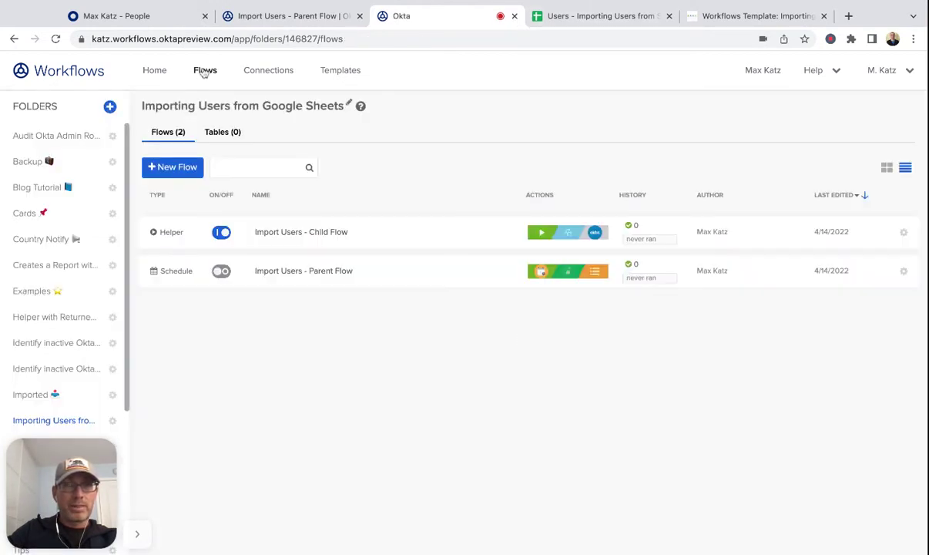
{"action": "left_click", "coordinate": [320, 16]}
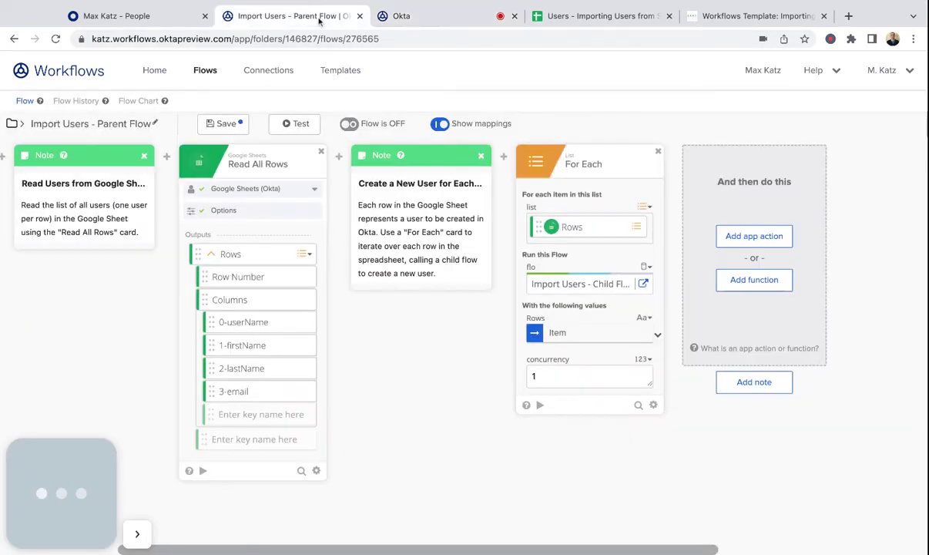
{"action": "left_click", "coordinate": [225, 124]}
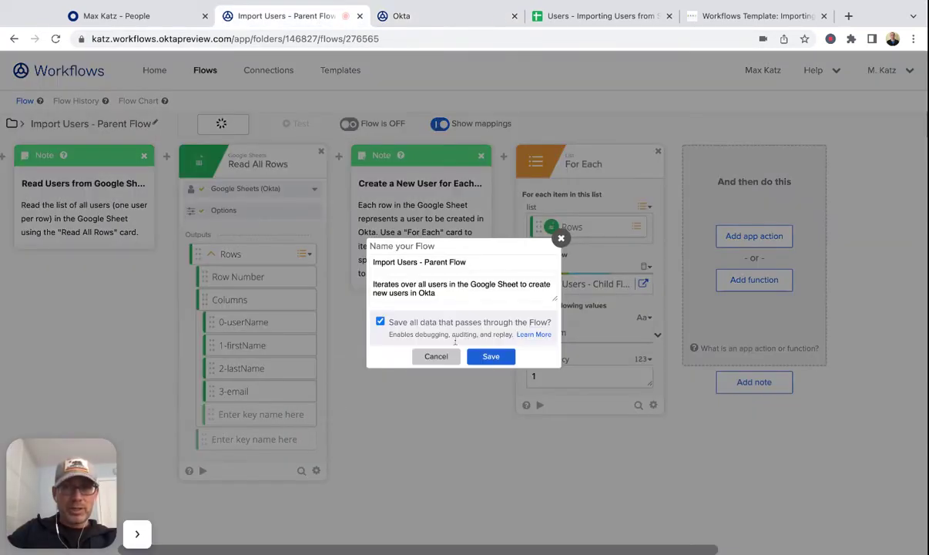
{"action": "left_click", "coordinate": [490, 356]}
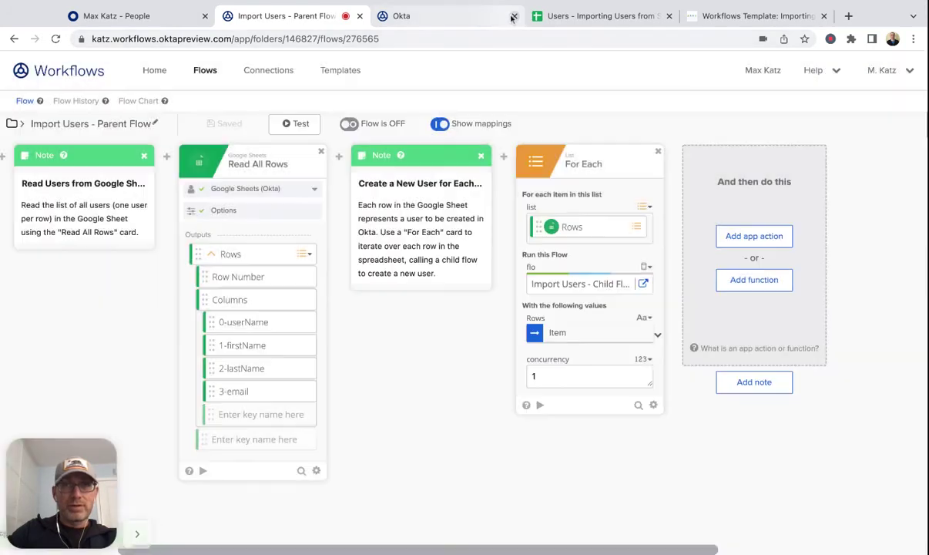
Close the extra Okta tab and return to the folder's list of flows
{"action": "left_click", "coordinate": [473, 16]}
{"action": "left_click", "coordinate": [515, 16]}
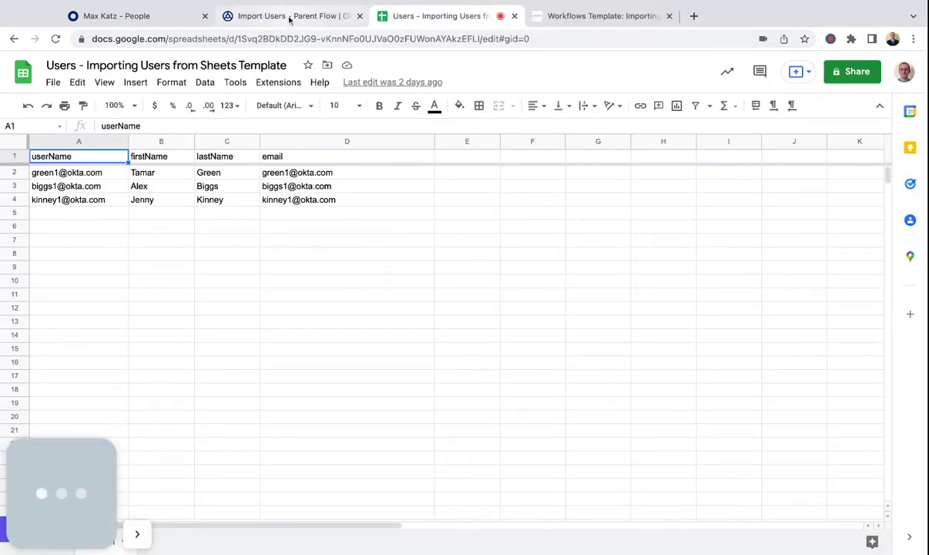
{"action": "left_click", "coordinate": [290, 17]}
{"action": "left_click", "coordinate": [204, 70]}
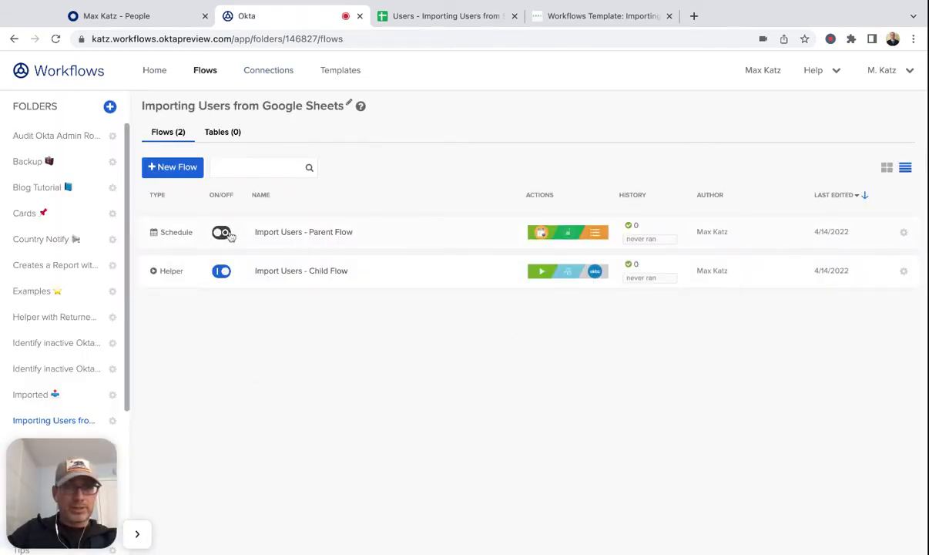
Turn on Import Users - Parent Flow, review both flows, then reopen the Parent Flow
{"action": "left_click", "coordinate": [229, 235]}
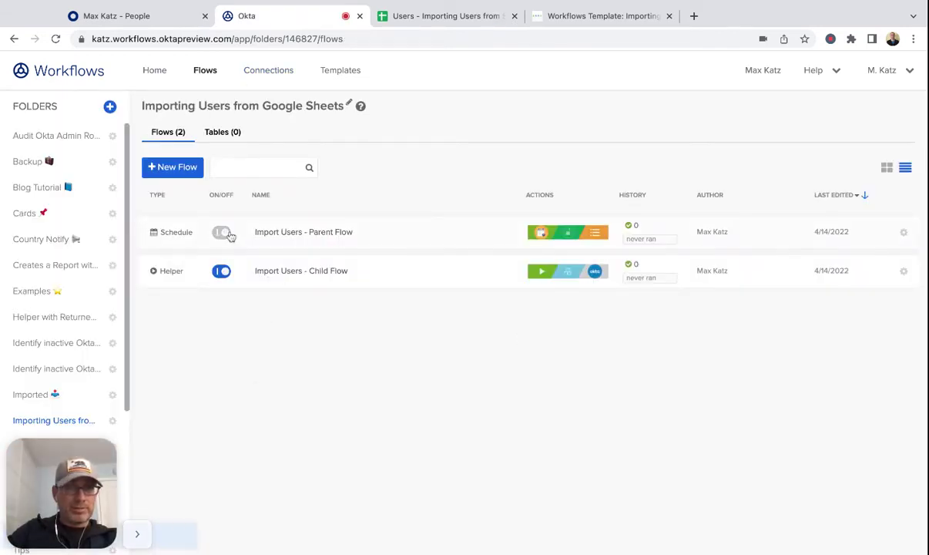
{"action": "left_click", "coordinate": [299, 235]}
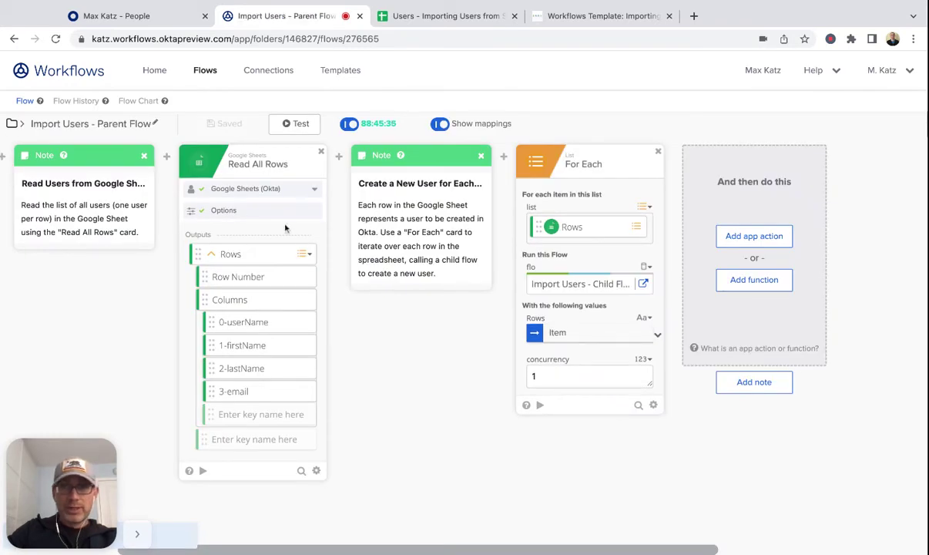
{"action": "left_click", "coordinate": [205, 70]}
{"action": "left_click", "coordinate": [271, 271]}
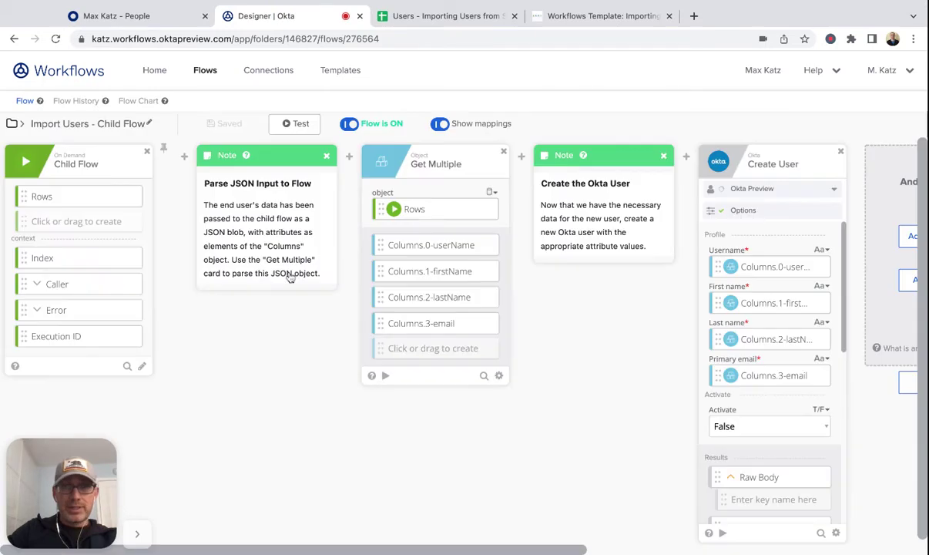
{"action": "left_click", "coordinate": [205, 70]}
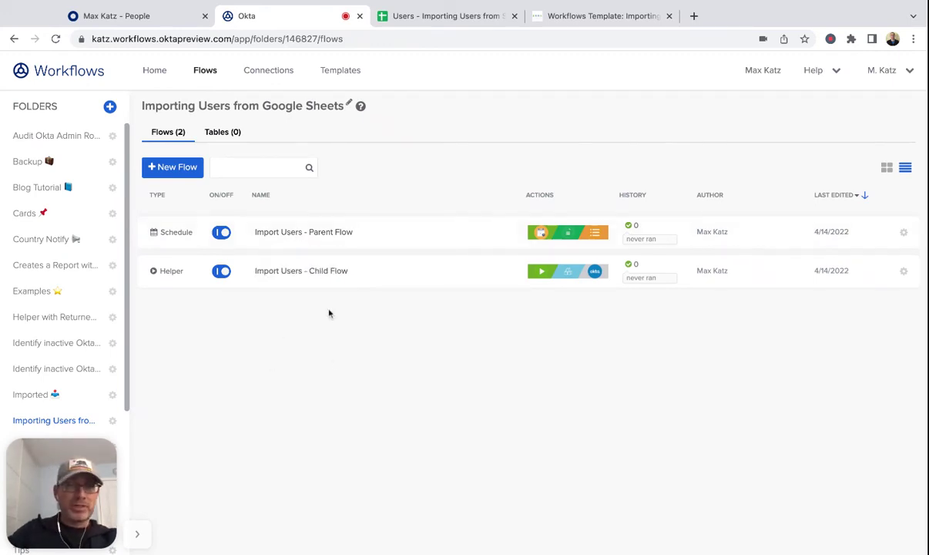
{"action": "left_click", "coordinate": [292, 235]}
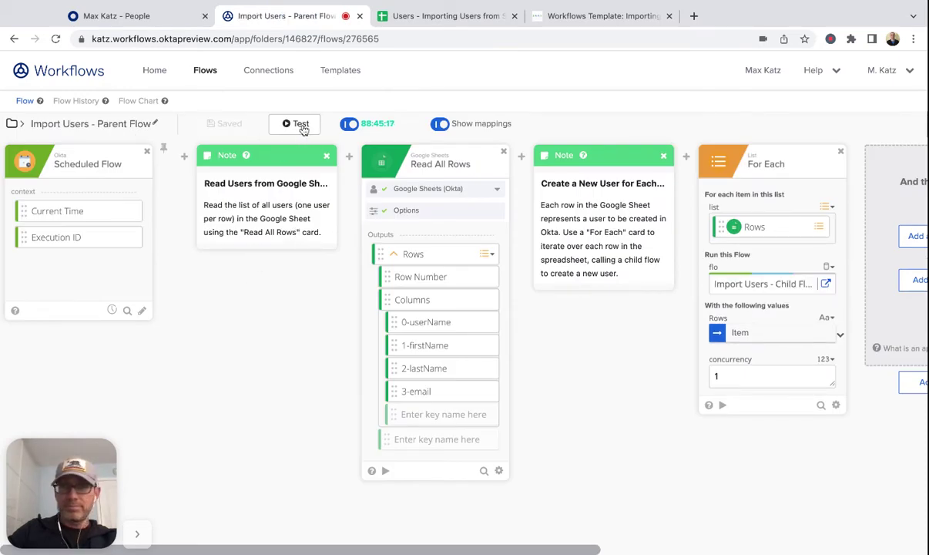
Run a test of the Parent Flow
{"action": "left_click", "coordinate": [297, 124]}
{"action": "key", "text": "Return"}
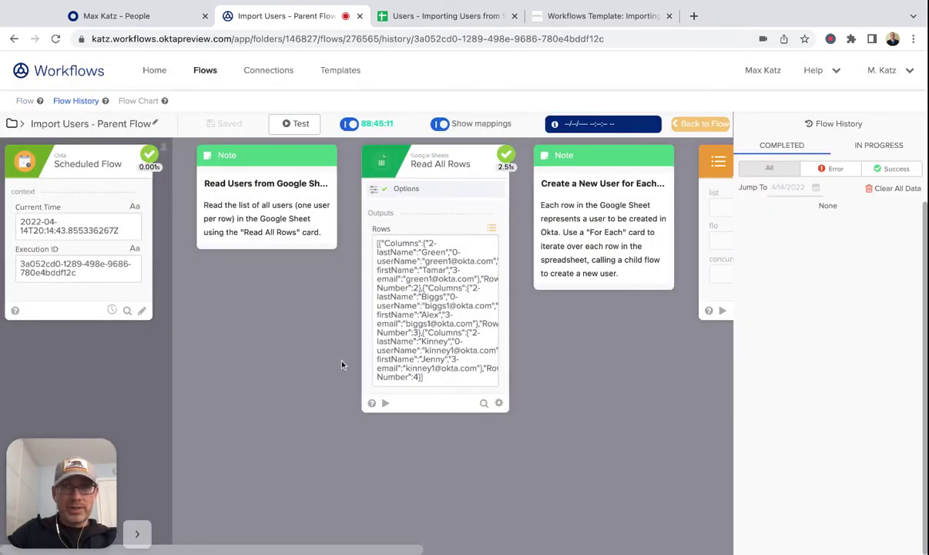
{"action": "scroll", "coordinate": [550, 366], "scroll_direction": "right", "scroll_amount": 5}
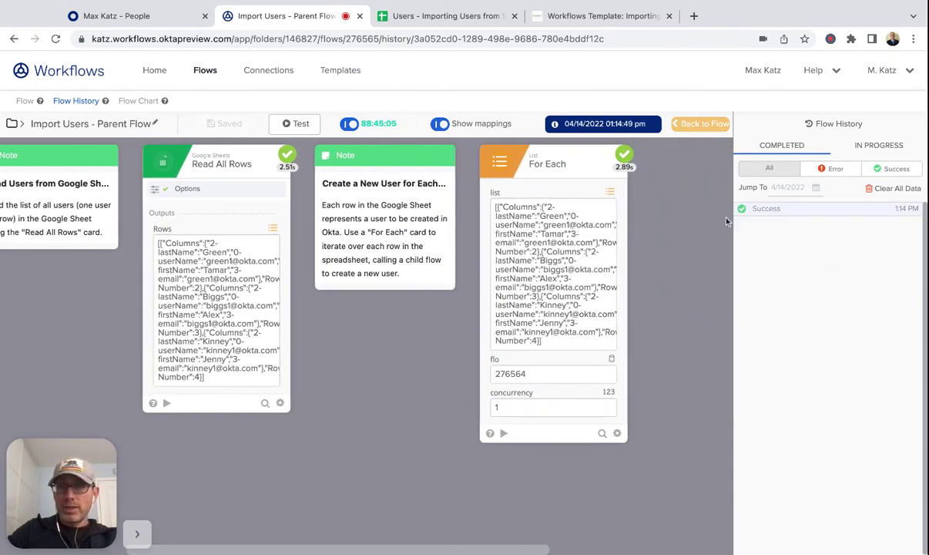
Confirm three successful runs in the Import Users - Child Flow's history, then return to its designer
{"action": "left_click", "coordinate": [207, 72]}
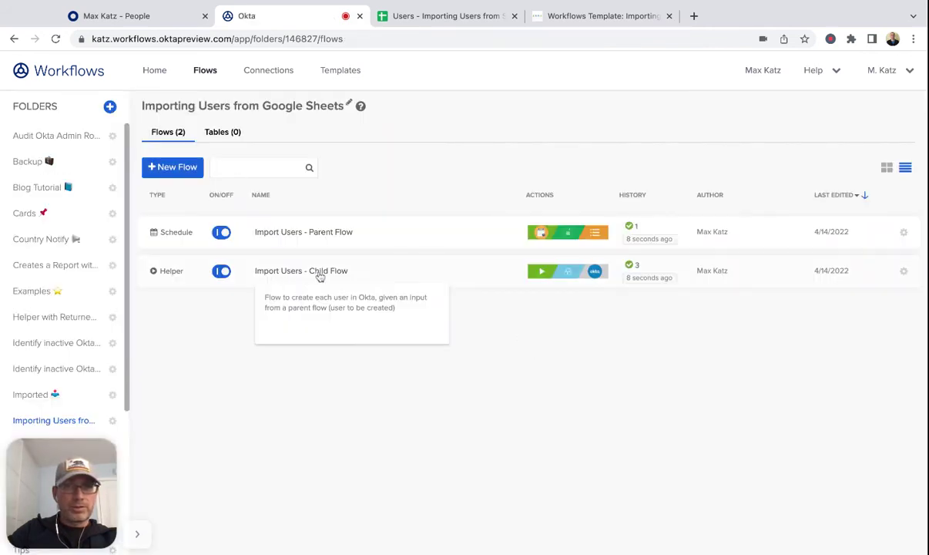
{"action": "left_click", "coordinate": [318, 273]}
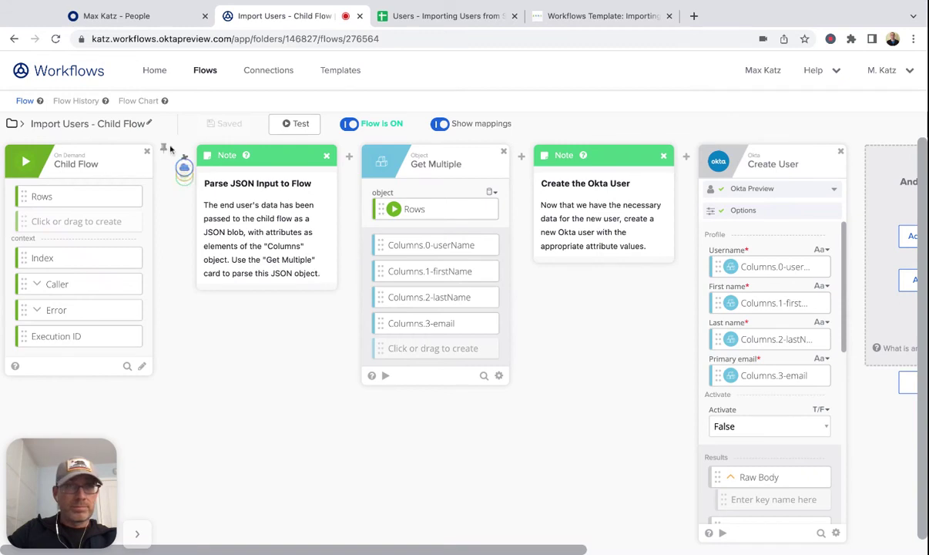
{"action": "left_click", "coordinate": [91, 104]}
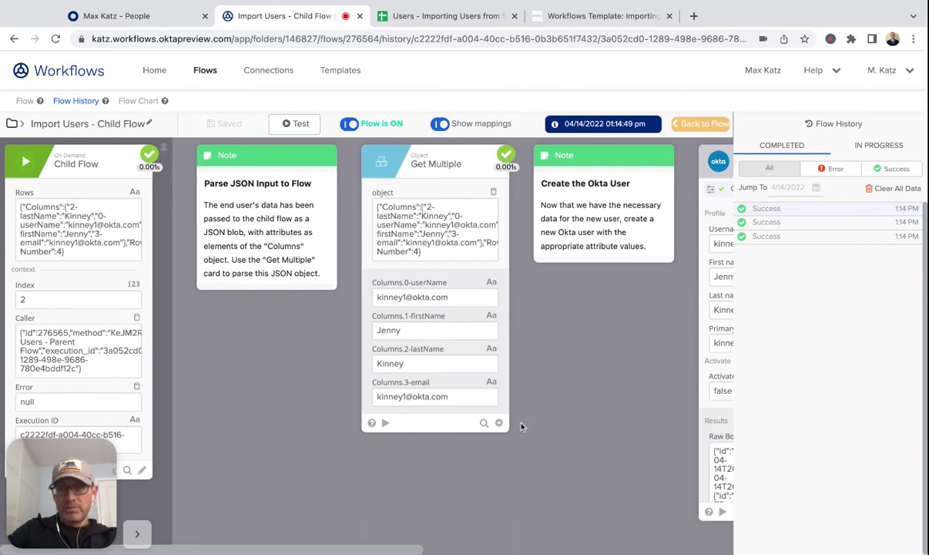
{"action": "scroll", "coordinate": [556, 411], "scroll_direction": "right", "scroll_amount": 5}
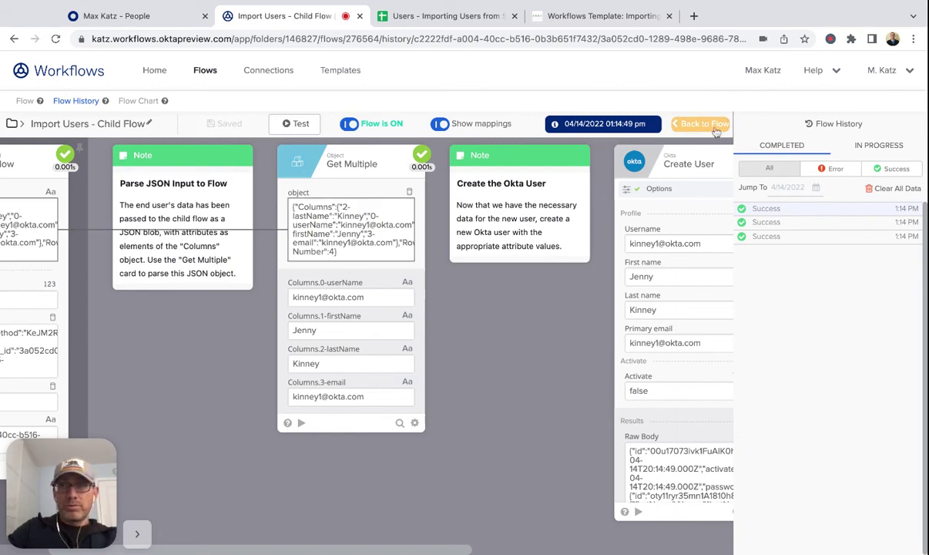
{"action": "left_click", "coordinate": [678, 124]}
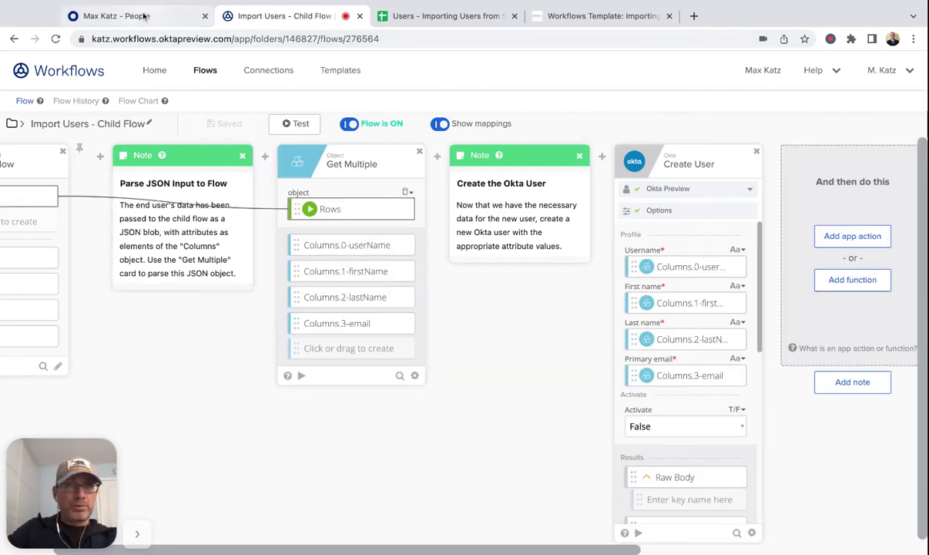
Reload Okta's People list and filter to Staged to see the three new sheet users
{"action": "left_click", "coordinate": [143, 16]}
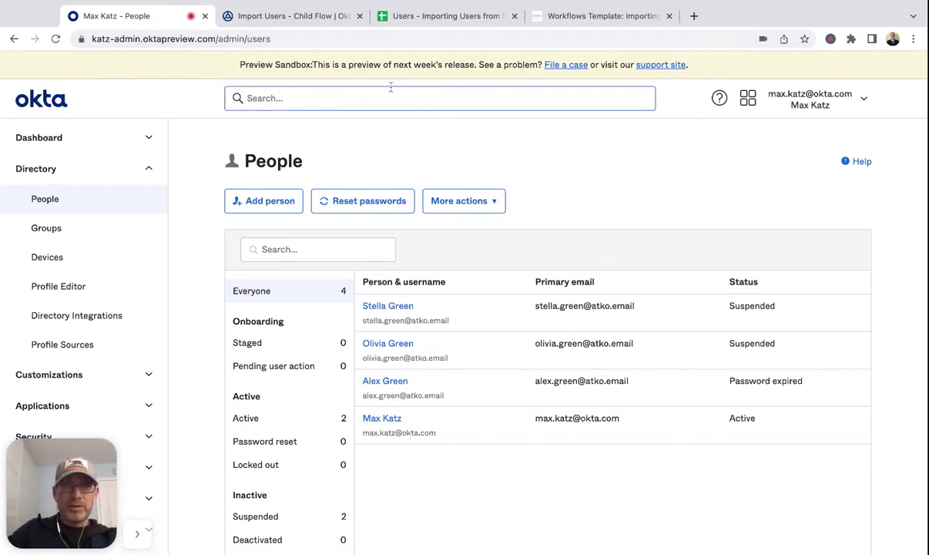
{"action": "left_click", "coordinate": [54, 41]}
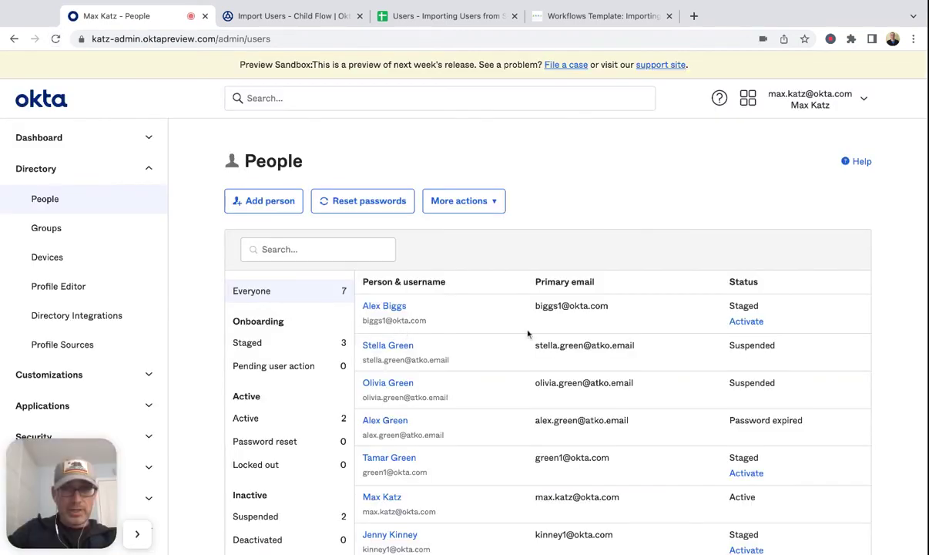
{"action": "scroll", "coordinate": [529, 332], "scroll_direction": "down", "scroll_amount": 2}
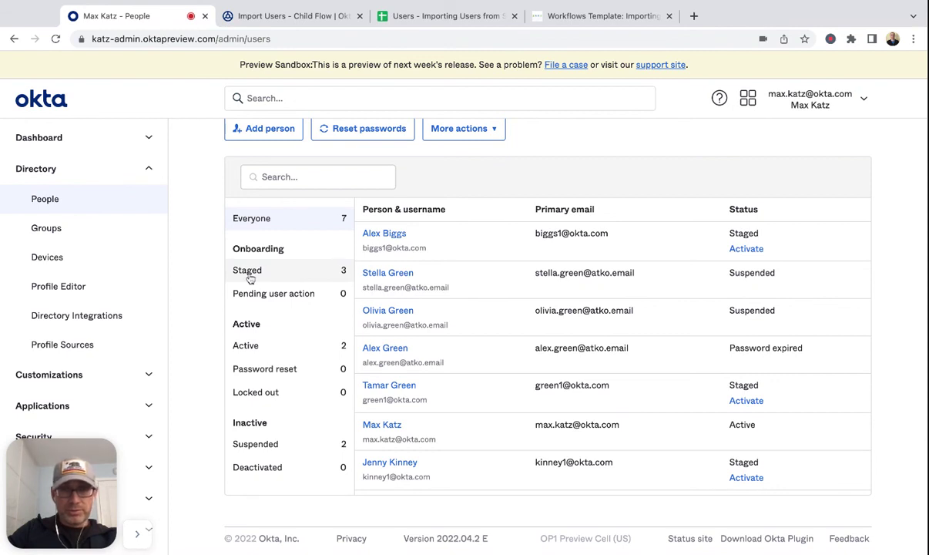
{"action": "left_click", "coordinate": [248, 273]}
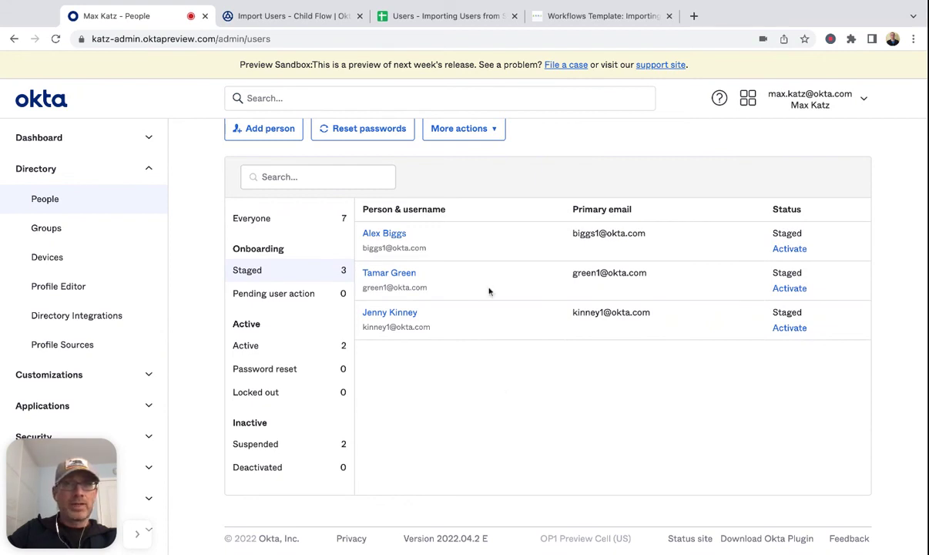
{"action": "left_click", "coordinate": [327, 17]}
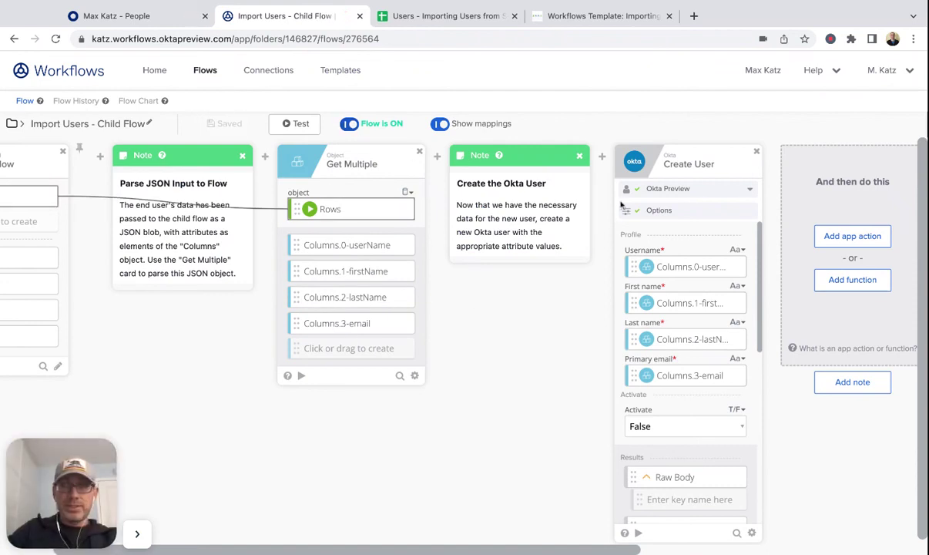
Show the folder's flow list with both flows on, 1 Parent and 3 Child successful runs
{"action": "left_click", "coordinate": [203, 72]}
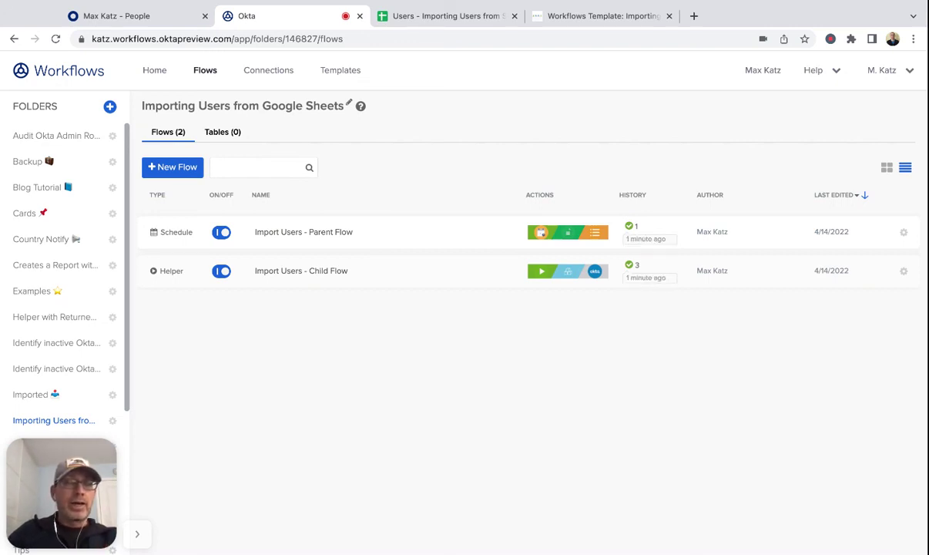
{"action": "left_click", "coordinate": [460, 16]}
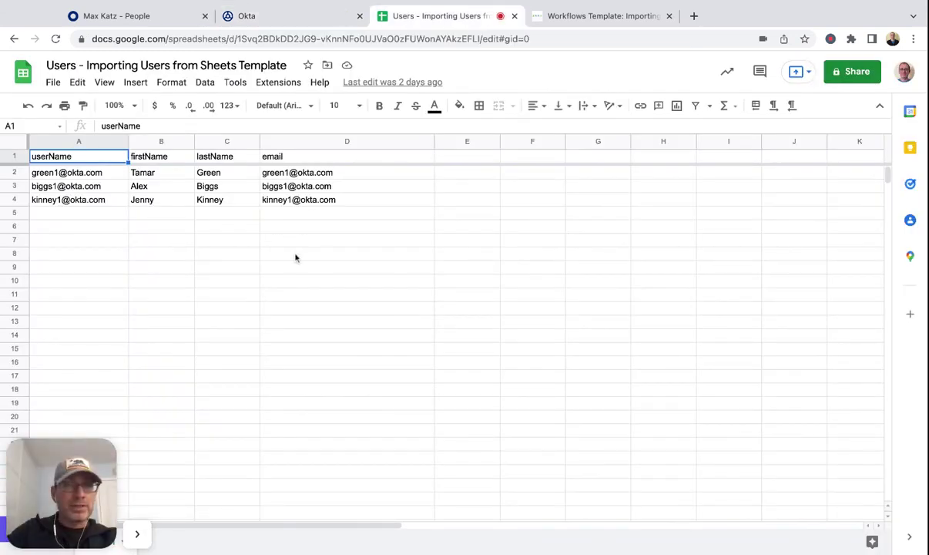
{"action": "left_click", "coordinate": [283, 24]}
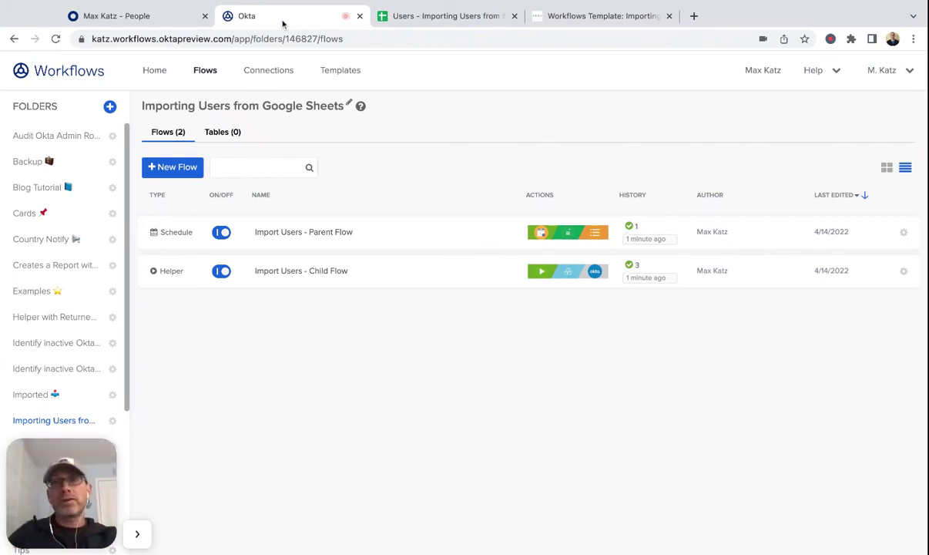